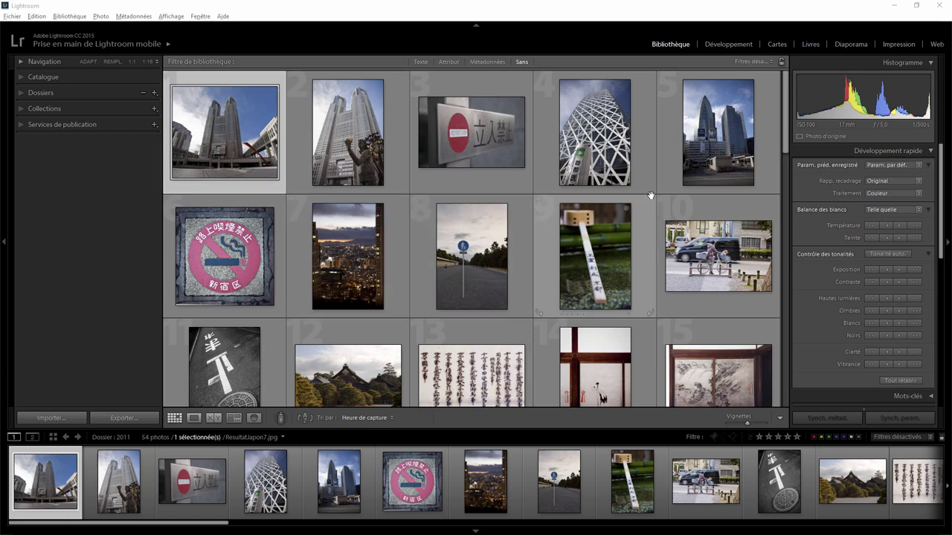
Scroll through the 2011 folder's thumbnail grid in the Library
{"action": "scroll", "coordinate": [786, 180], "scroll_direction": "down", "scroll_amount": 2}
{"action": "mouse_move", "coordinate": [786, 180]}
{"action": "left_mouse_down"}
{"action": "mouse_move", "coordinate": [795, 301]}
{"action": "mouse_move", "coordinate": [792, 226]}
{"action": "mouse_move", "coordinate": [622, 179]}
{"action": "left_mouse_up"}
{"action": "mouse_move", "coordinate": [594, 132]}
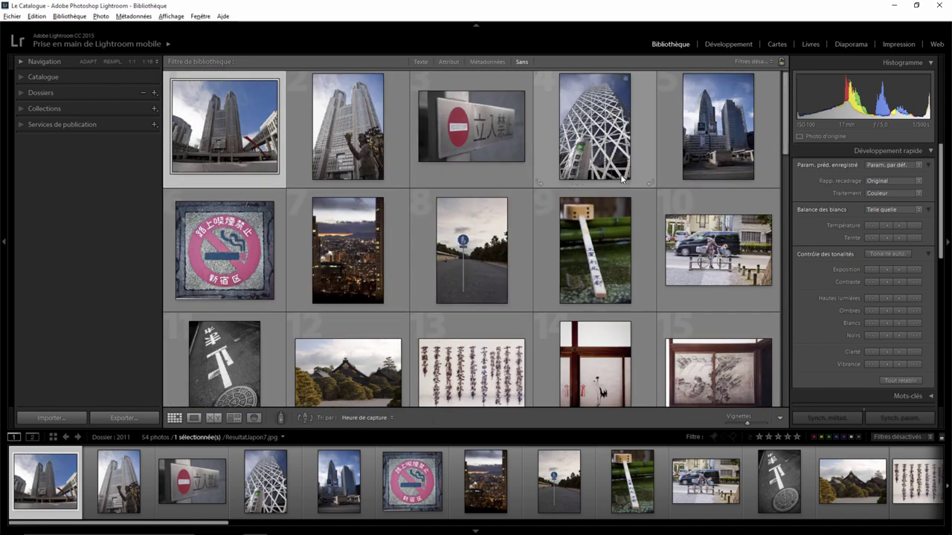
Start a photo and video import from Fichier > Importer des photos et des vidéos
{"action": "left_click", "coordinate": [12, 16]}
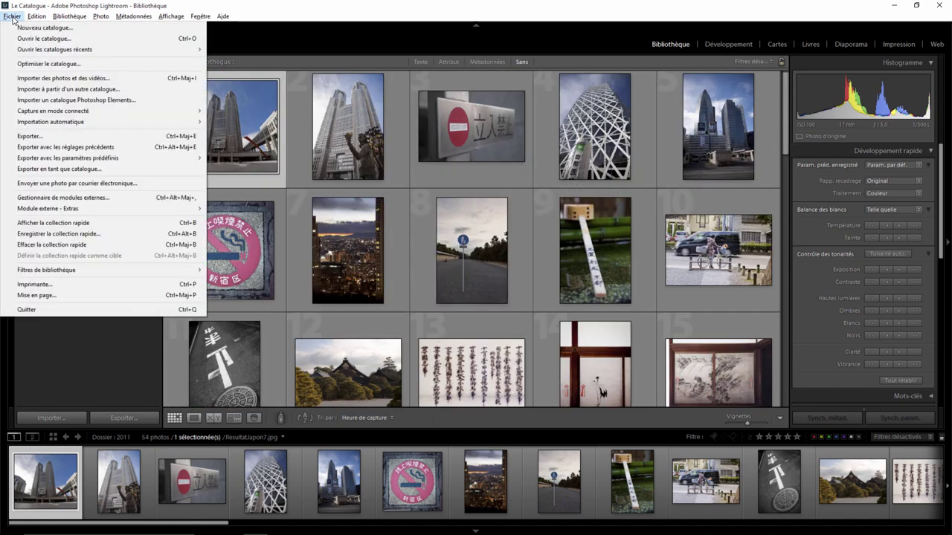
{"action": "left_click", "coordinate": [52, 78]}
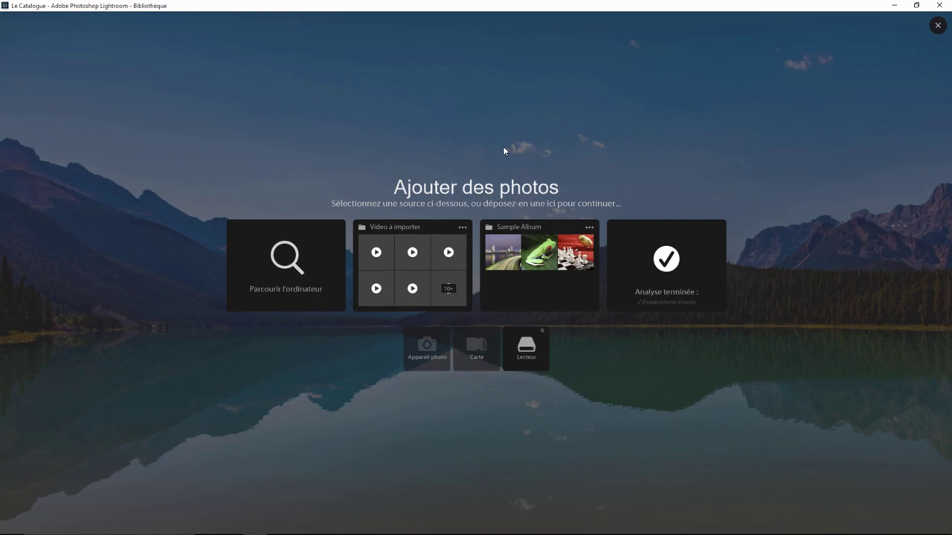
Choose the 'Video à importer' folder on the computer as the import source
{"action": "left_click", "coordinate": [287, 266]}
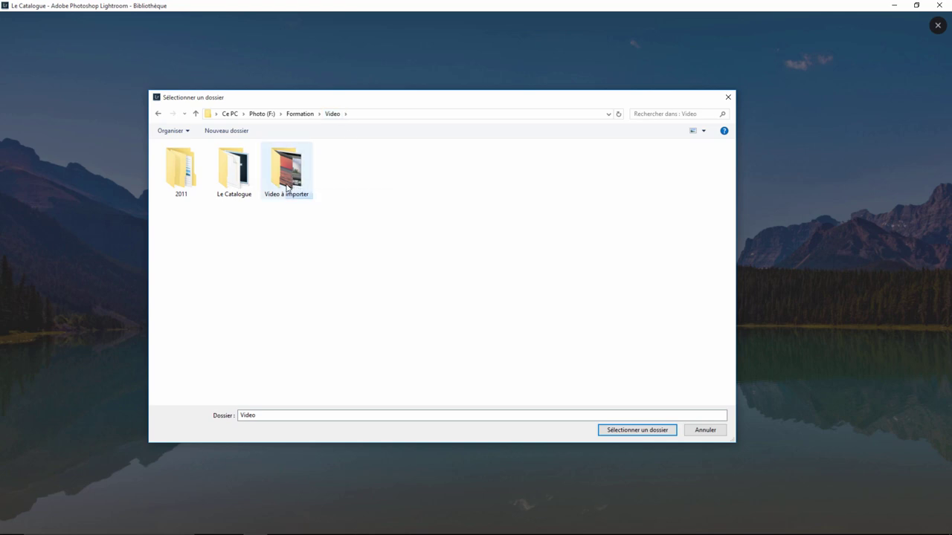
{"action": "left_click", "coordinate": [287, 188]}
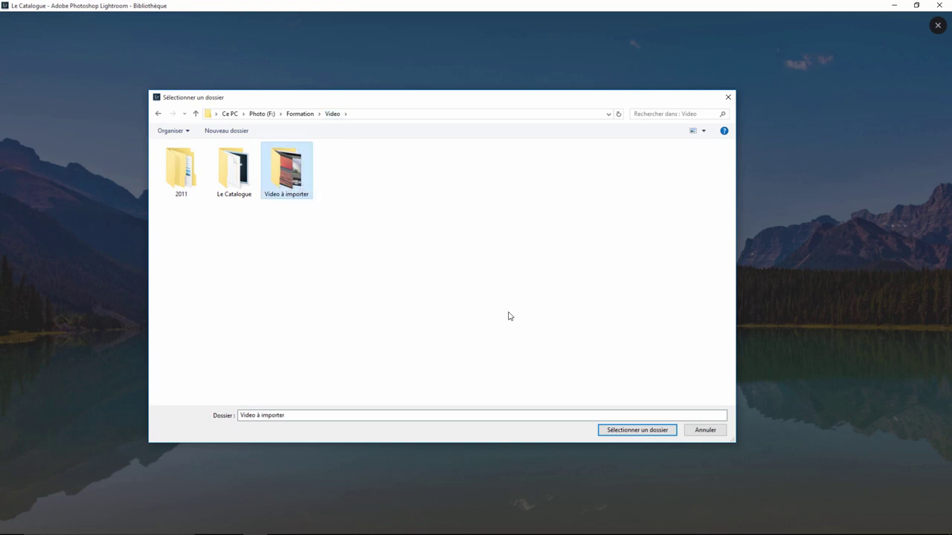
{"action": "left_click", "coordinate": [637, 431]}
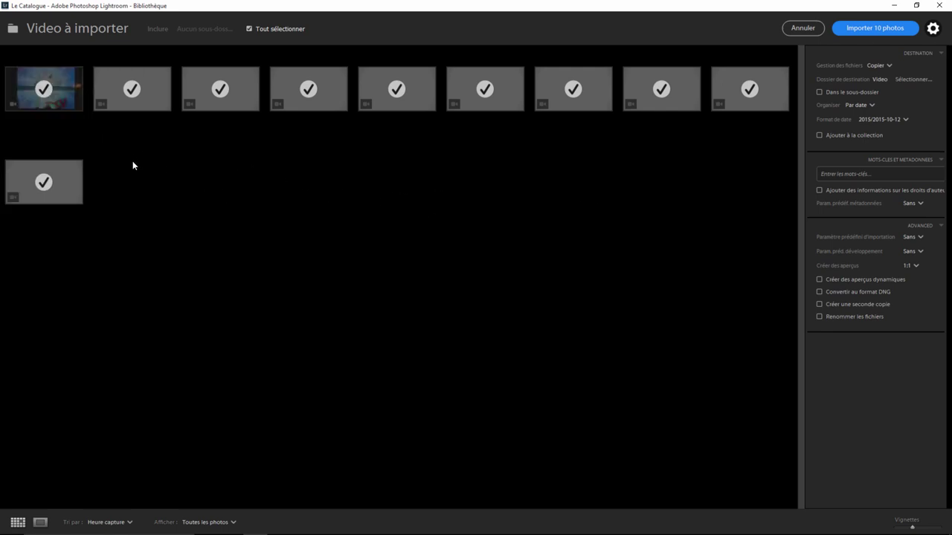
{"action": "left_click", "coordinate": [64, 107]}
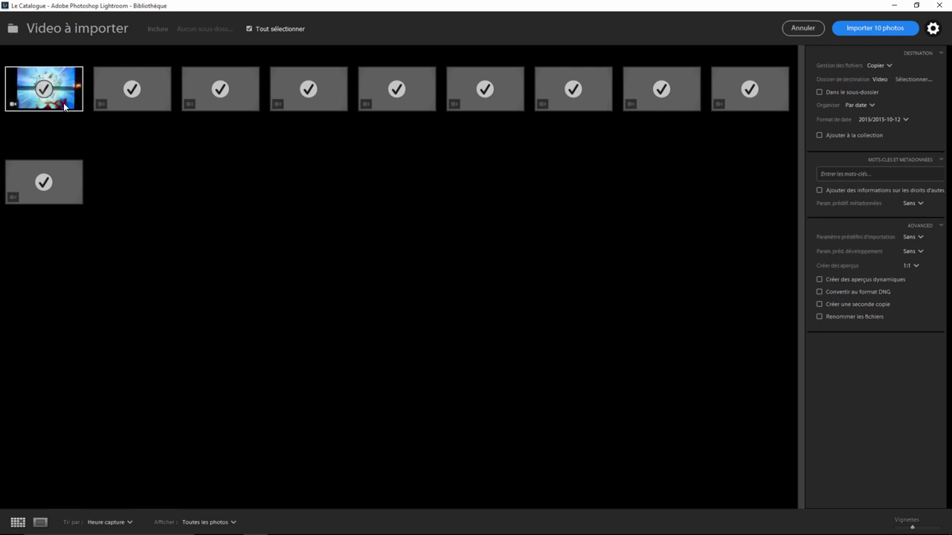
{"action": "left_click", "coordinate": [149, 96]}
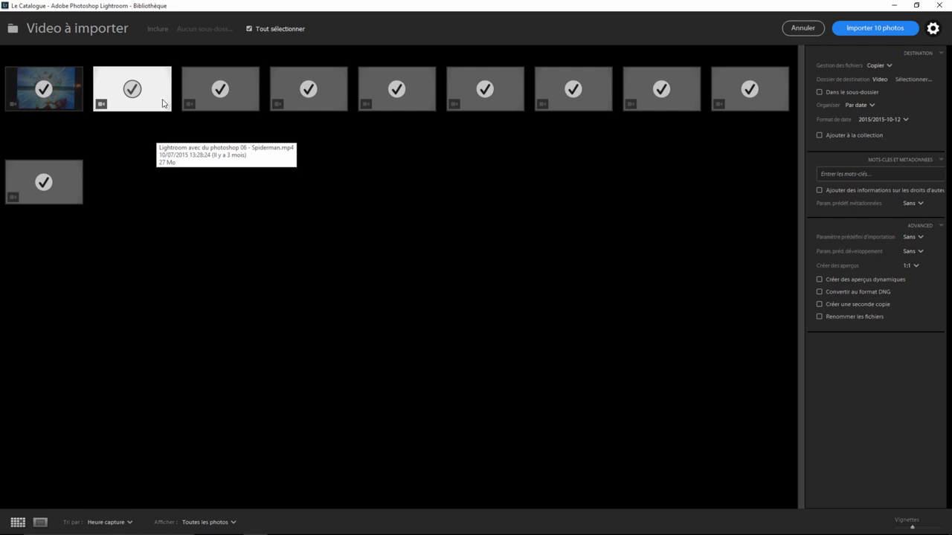
{"action": "left_click", "coordinate": [230, 98]}
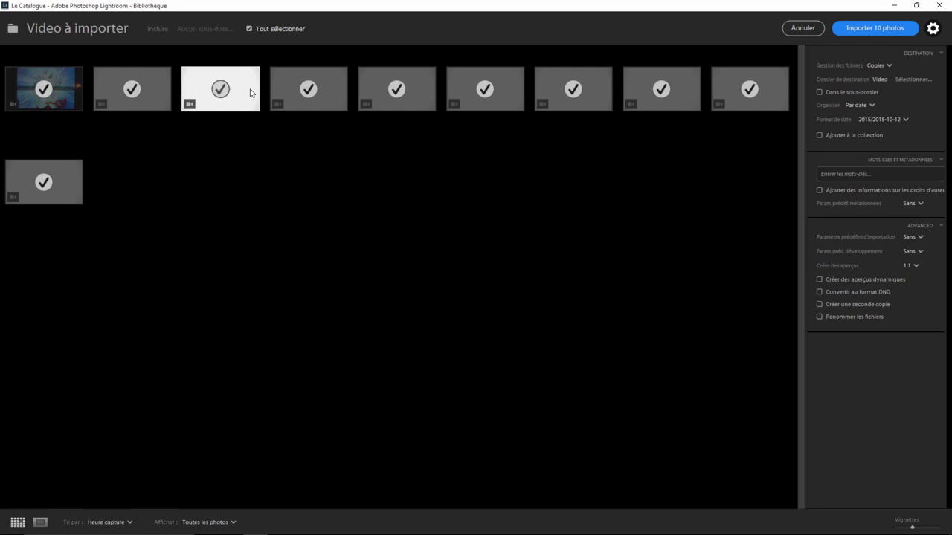
{"action": "left_click", "coordinate": [161, 99]}
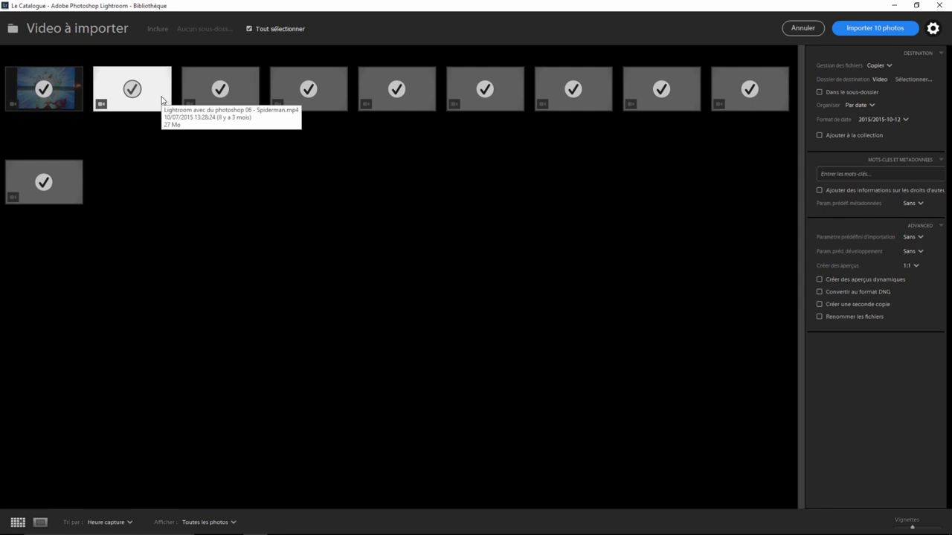
{"action": "left_click", "coordinate": [246, 96]}
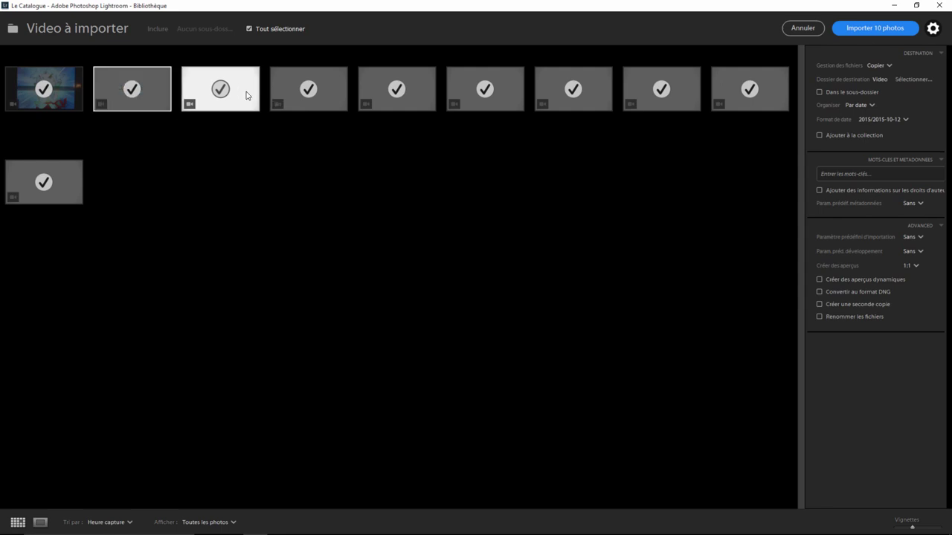
{"action": "mouse_move", "coordinate": [246, 95]}
{"action": "left_mouse_down"}
{"action": "mouse_move", "coordinate": [638, 105]}
{"action": "mouse_move", "coordinate": [592, 110]}
{"action": "mouse_move", "coordinate": [330, 90]}
{"action": "left_mouse_up"}
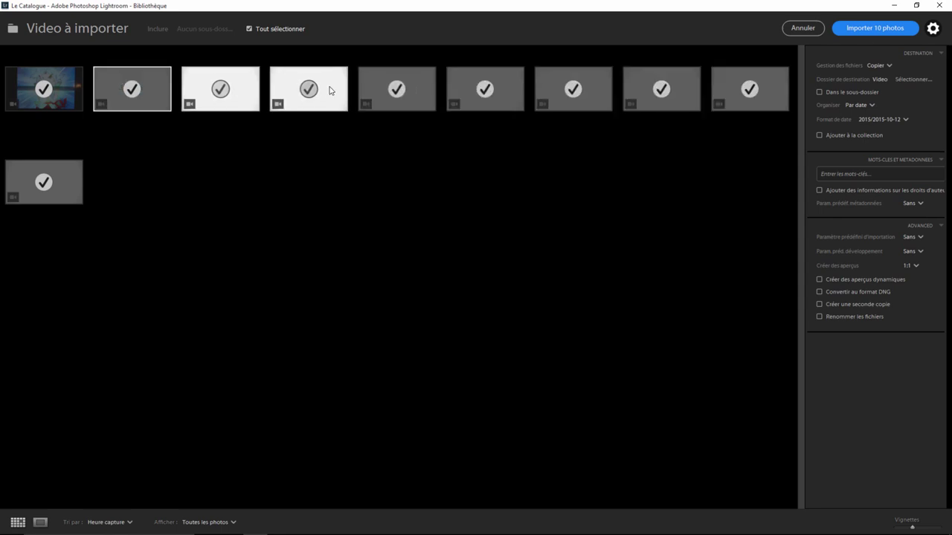
{"action": "left_click", "coordinate": [64, 104]}
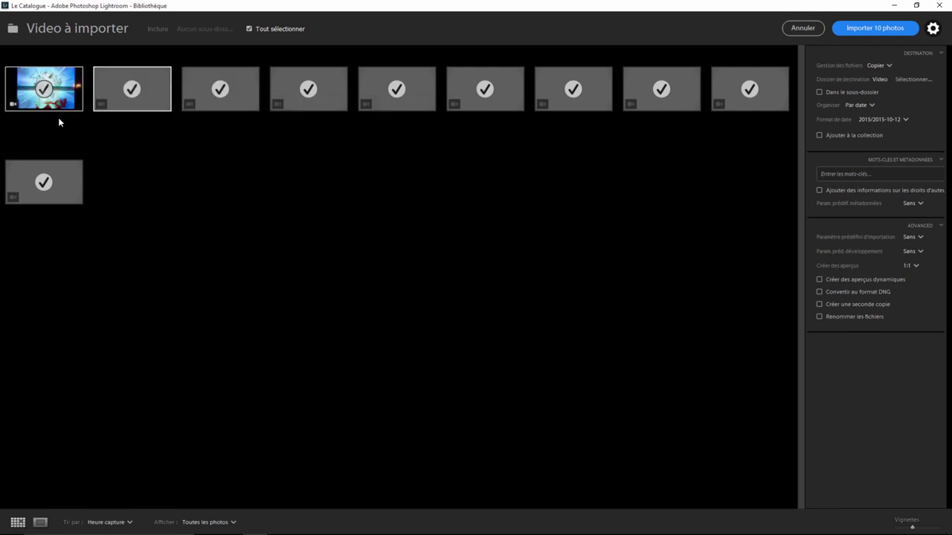
{"action": "double_click", "coordinate": [67, 103]}
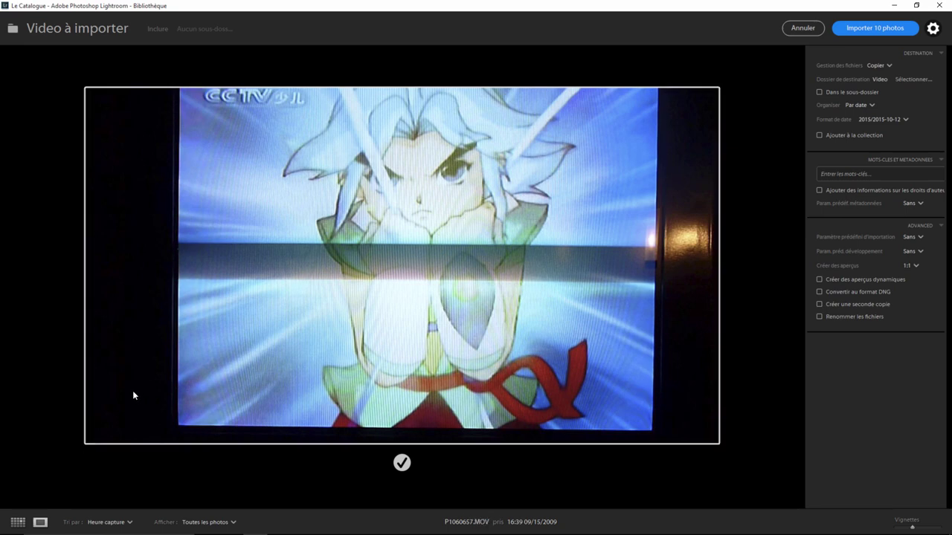
{"action": "left_click", "coordinate": [17, 522]}
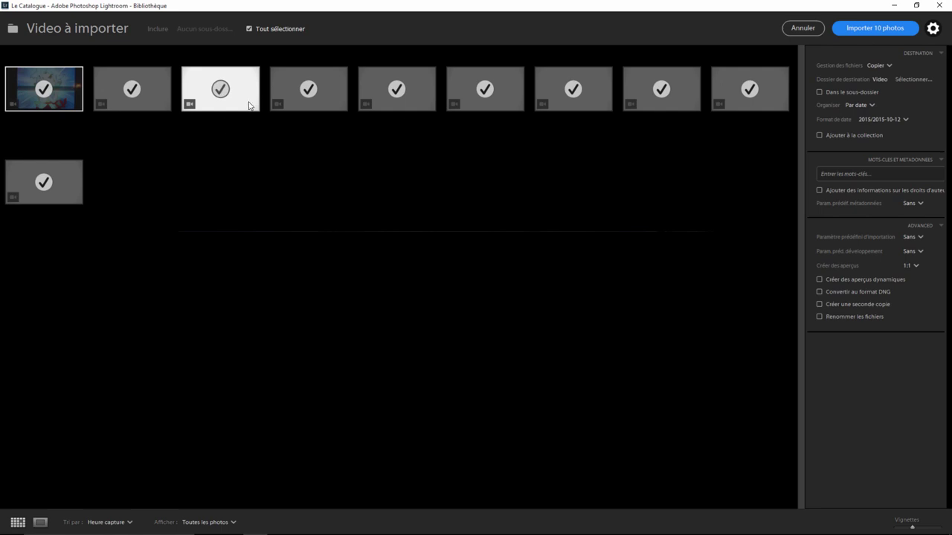
{"action": "left_click", "coordinate": [249, 105]}
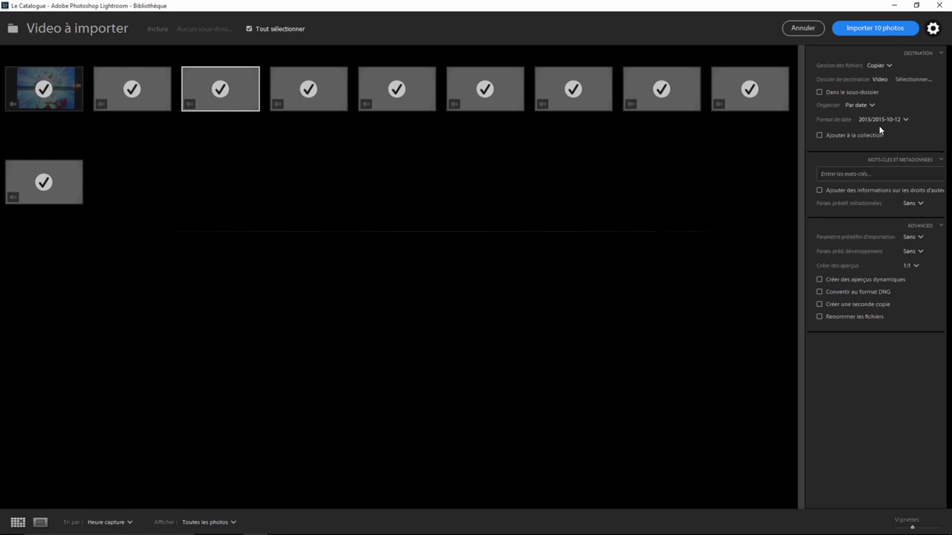
{"action": "left_click", "coordinate": [890, 65]}
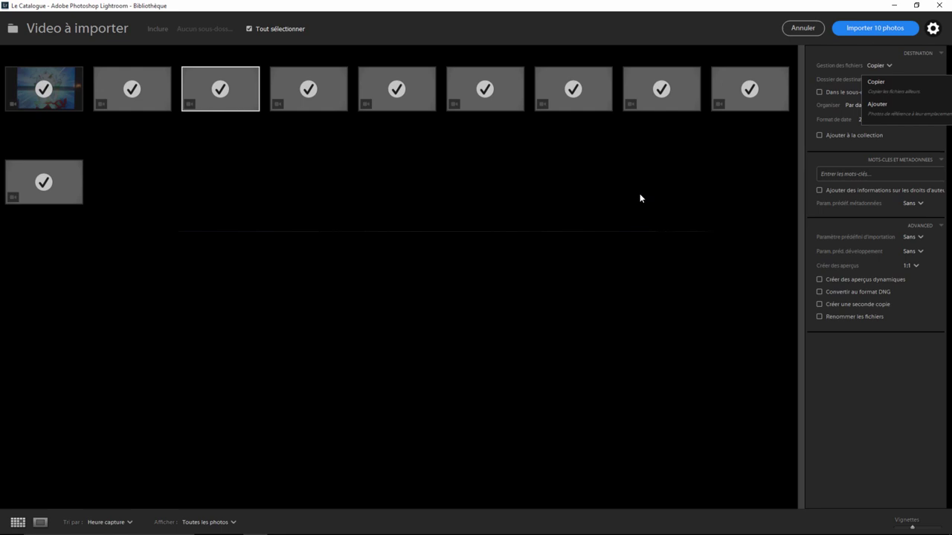
{"action": "left_click", "coordinate": [869, 81]}
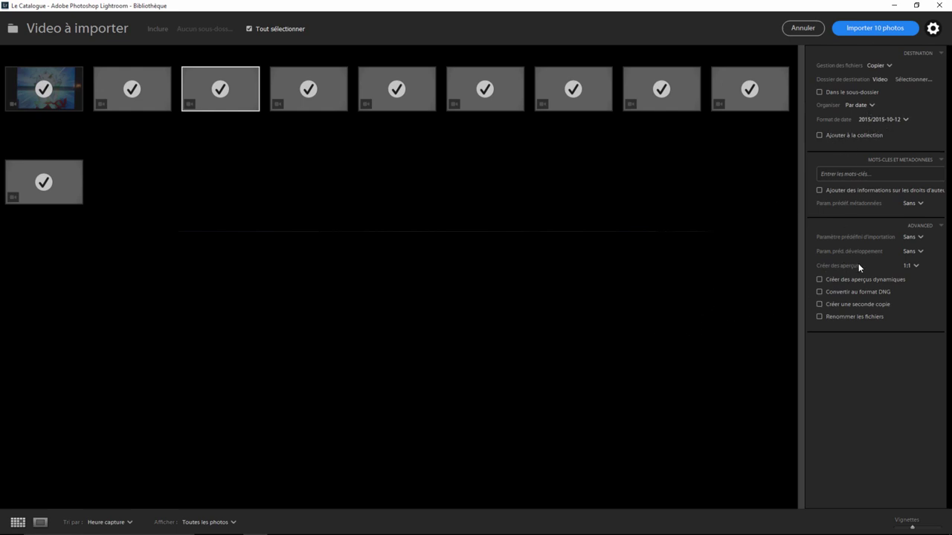
{"action": "left_click", "coordinate": [918, 267]}
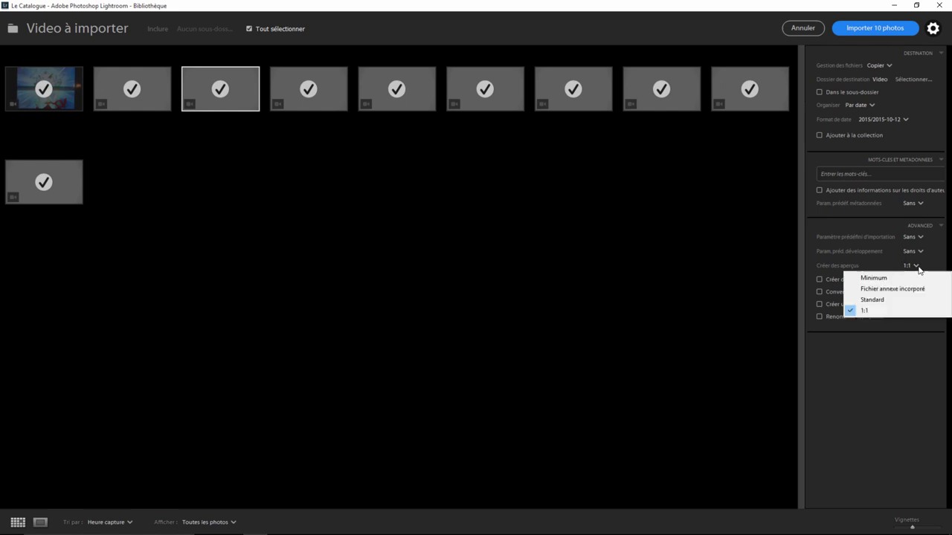
{"action": "left_click", "coordinate": [732, 279]}
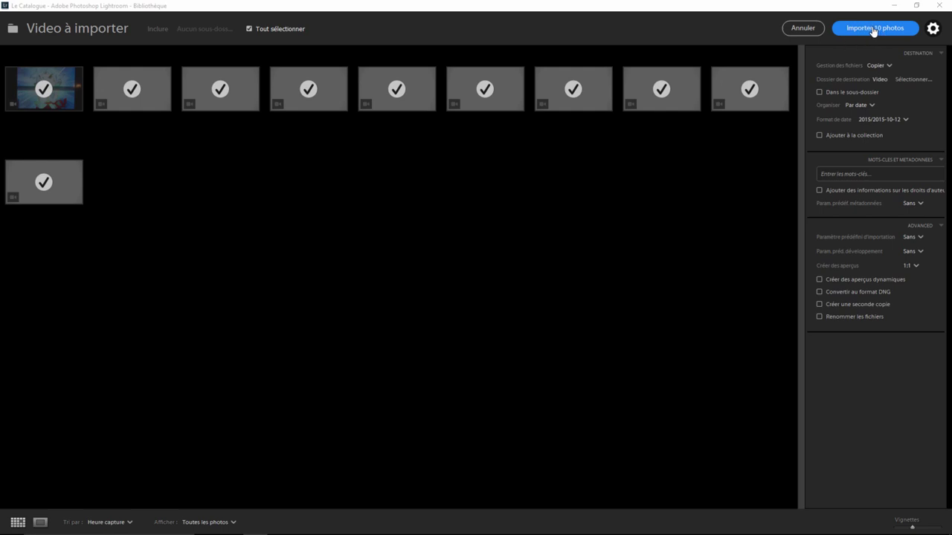
Import the 10 checked videos into the catalogue
{"action": "left_click", "coordinate": [874, 29]}
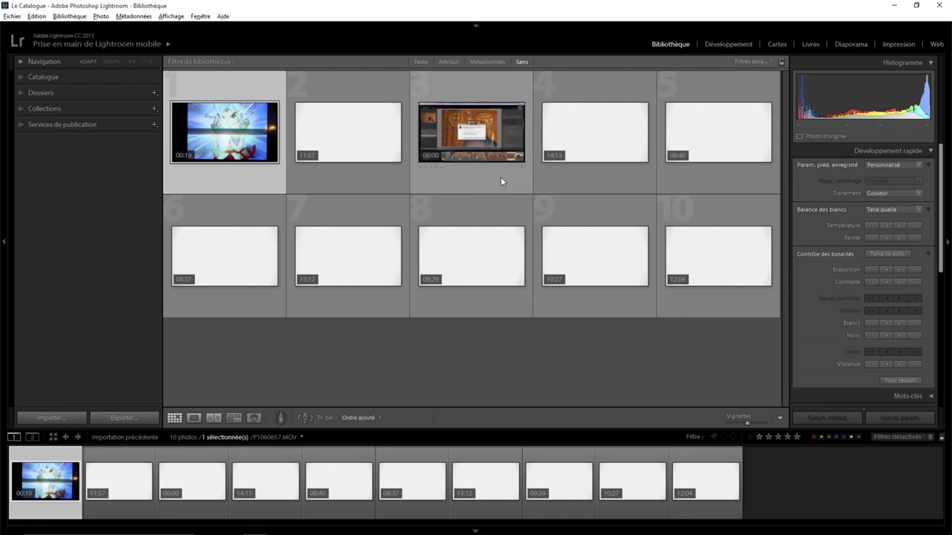
Open the first video in Loupe view, then play and pause it
{"action": "double_click", "coordinate": [235, 185]}
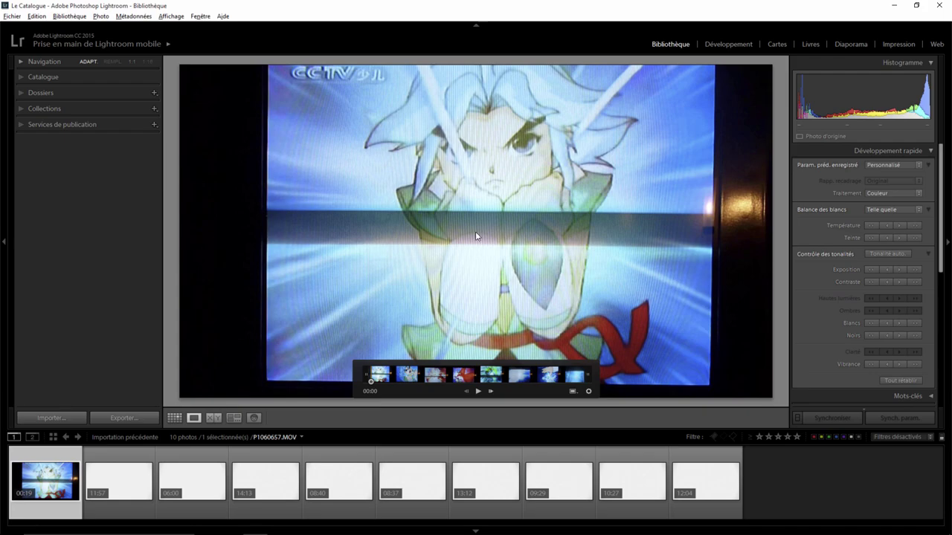
{"action": "left_click", "coordinate": [478, 391]}
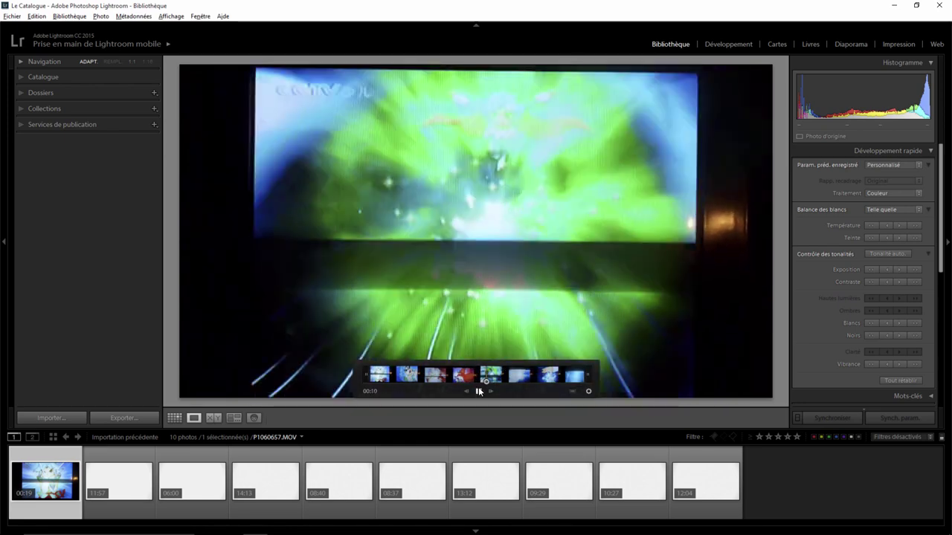
{"action": "left_click", "coordinate": [478, 390]}
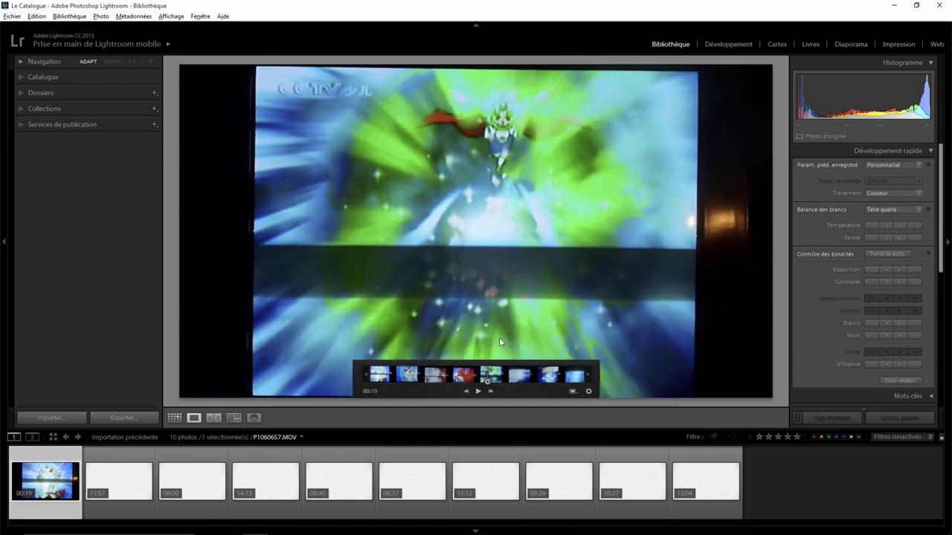
Switch to Spiderman.mp4, play it and skip ahead to about 05:26
{"action": "left_click", "coordinate": [127, 505]}
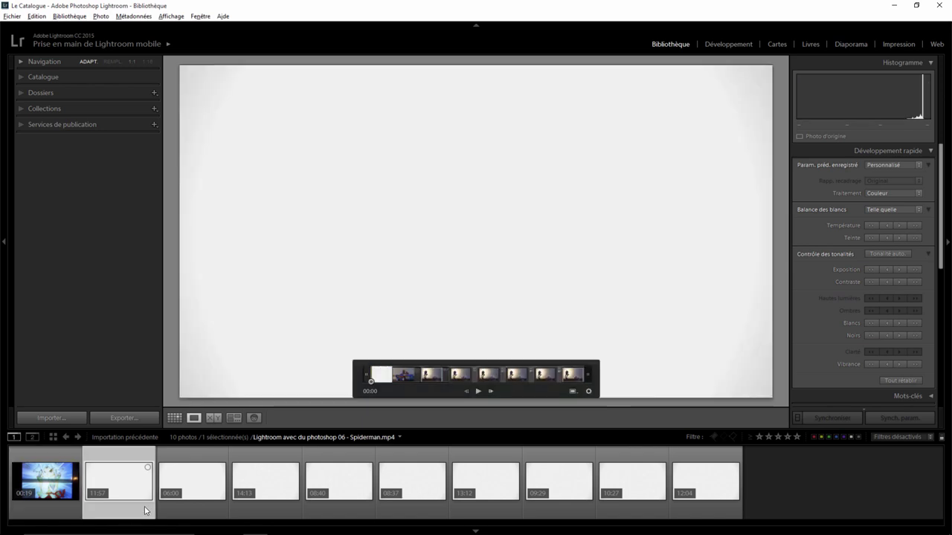
{"action": "left_click", "coordinate": [478, 392]}
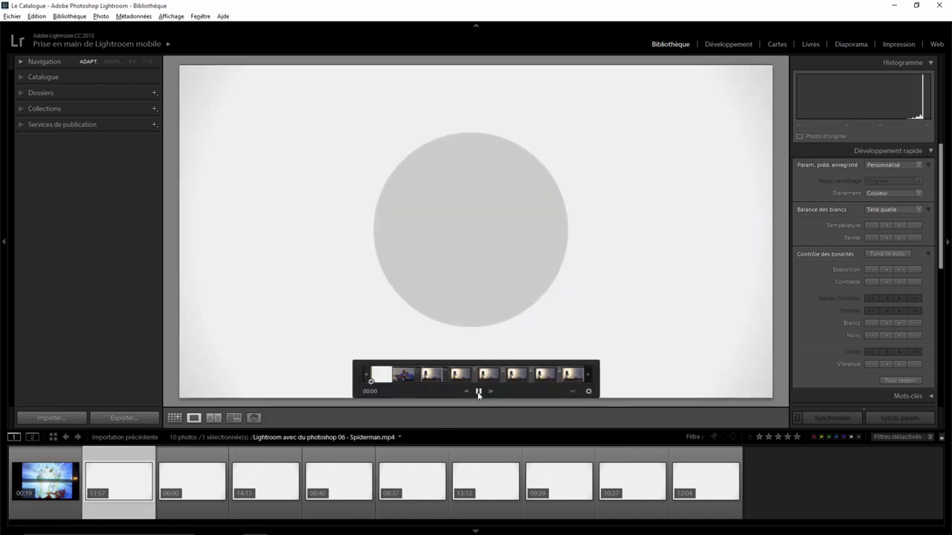
{"action": "mouse_move", "coordinate": [372, 381]}
{"action": "left_mouse_down"}
{"action": "mouse_move", "coordinate": [550, 380]}
{"action": "mouse_move", "coordinate": [485, 382]}
{"action": "left_mouse_up"}
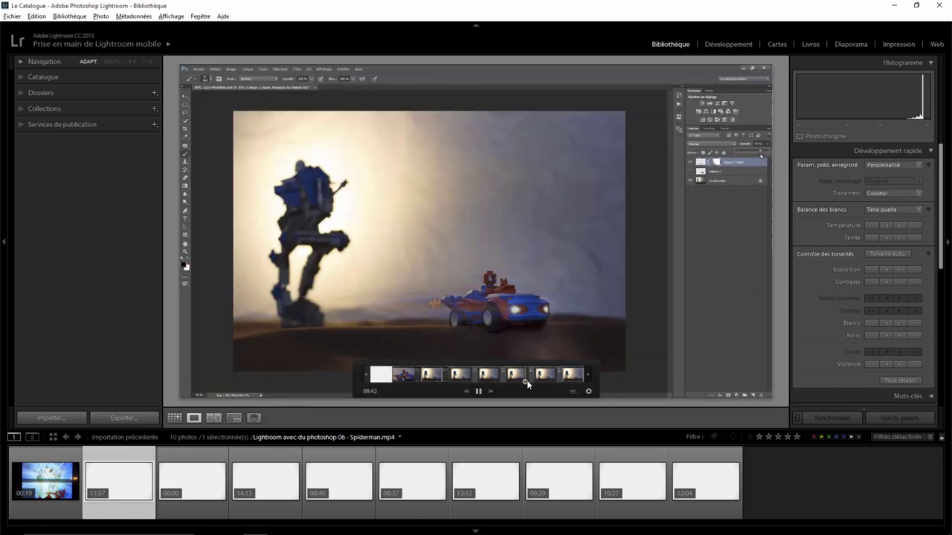
Pause the Spiderman video at 06:18 and bring up its frame options
{"action": "left_click", "coordinate": [478, 391]}
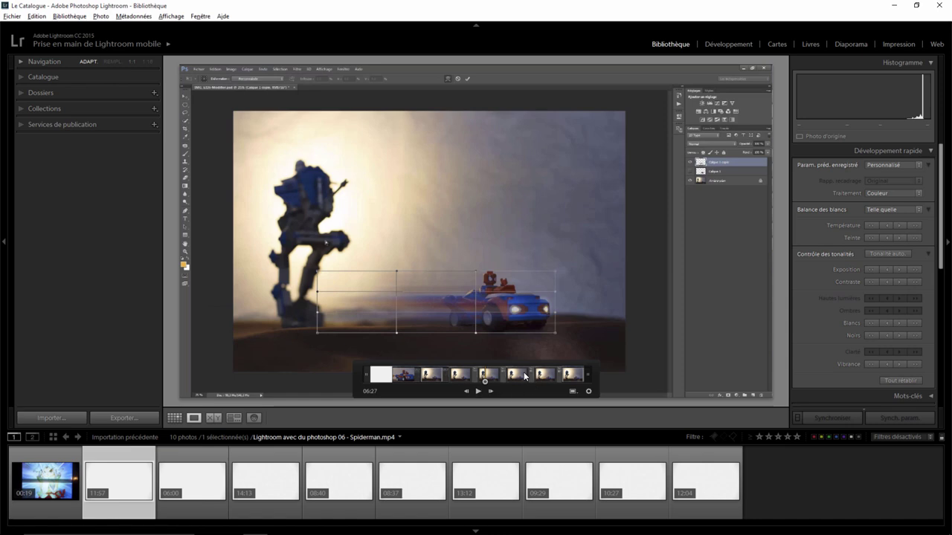
{"action": "left_click_drag", "start_coordinate": [487, 386], "coordinate": [484, 385]}
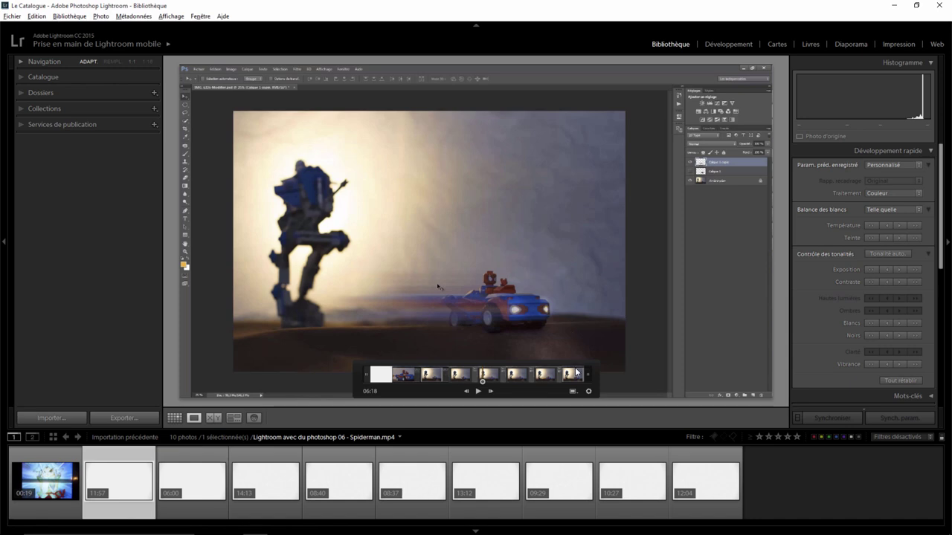
{"action": "left_click", "coordinate": [577, 391]}
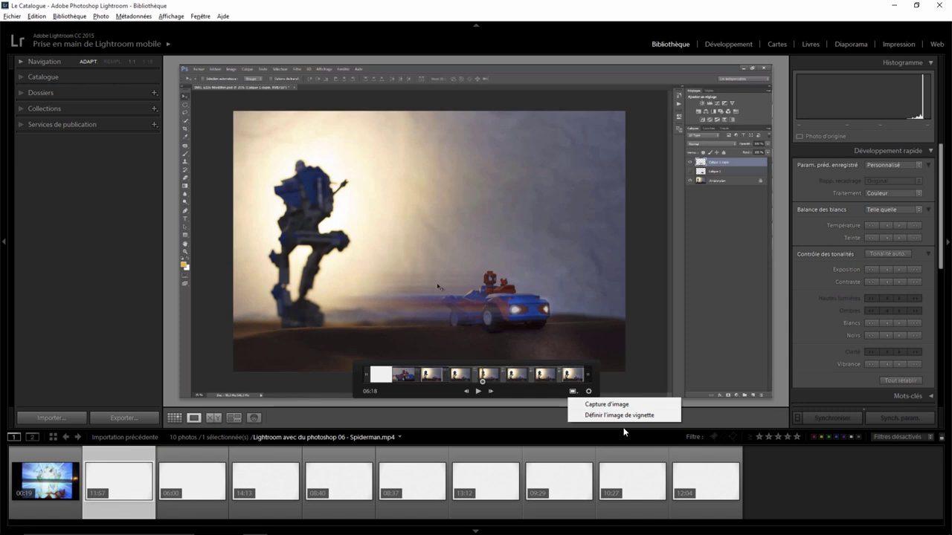
Make the current frame the video's poster frame, then move to 10:26
{"action": "left_click", "coordinate": [611, 414]}
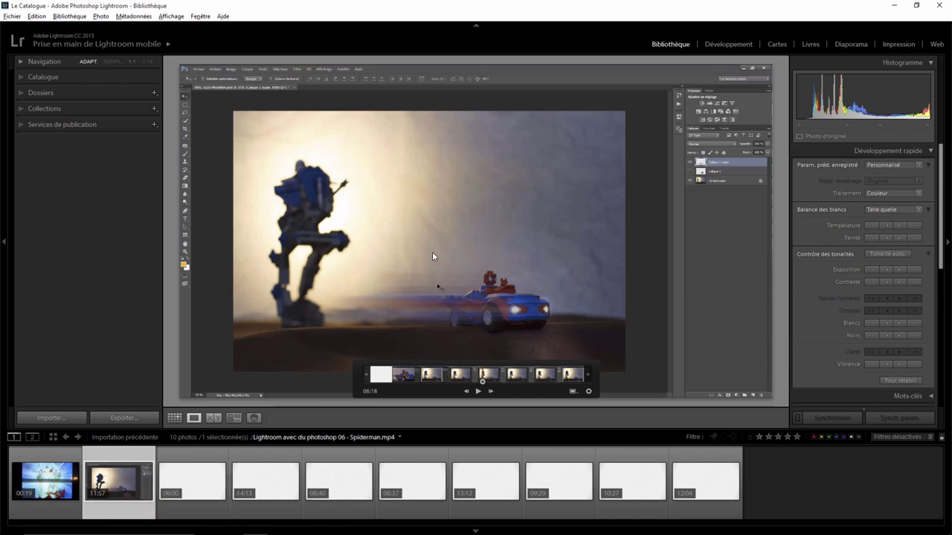
{"action": "left_click_drag", "start_coordinate": [493, 380], "coordinate": [557, 381]}
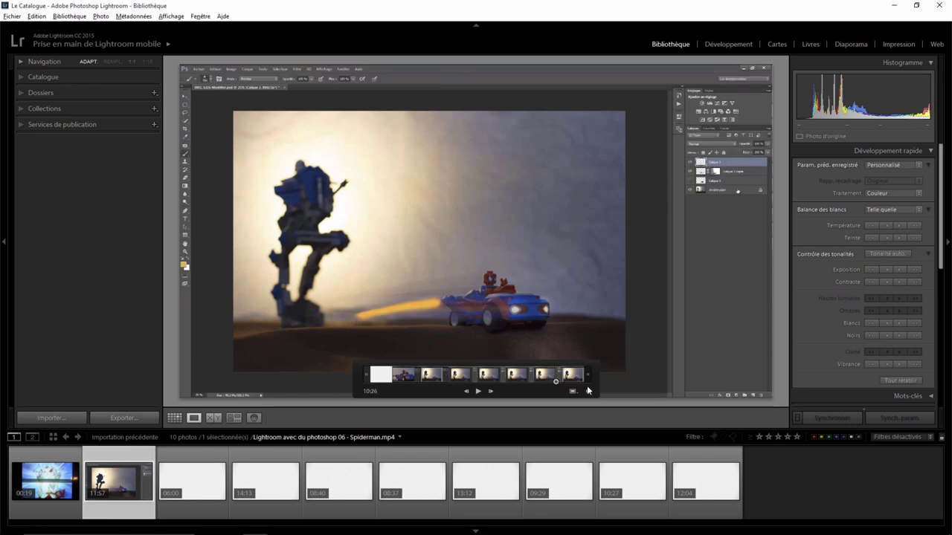
{"action": "left_click", "coordinate": [573, 392]}
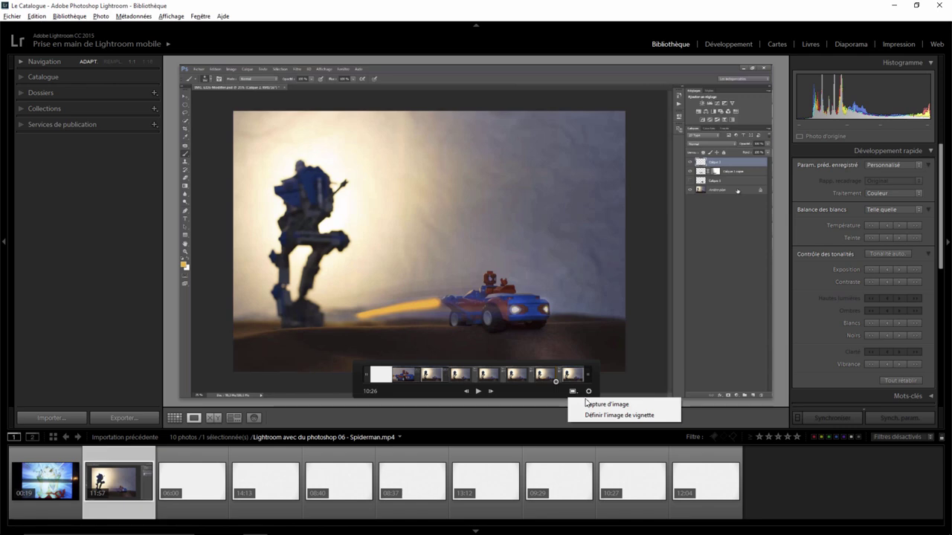
Capture the 10:26 frame as a still, select the 2-item stack, and expand Catalogue
{"action": "left_click", "coordinate": [587, 404]}
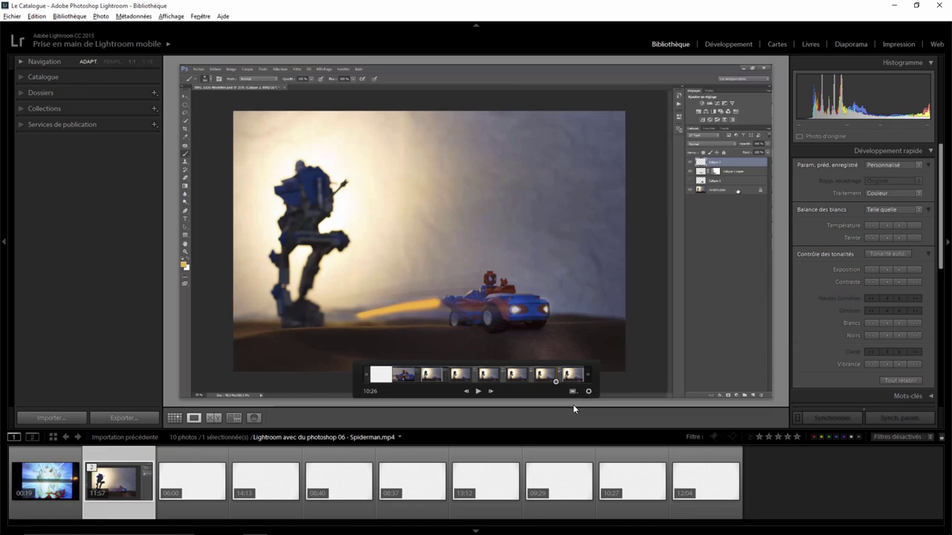
{"action": "left_click", "coordinate": [97, 468]}
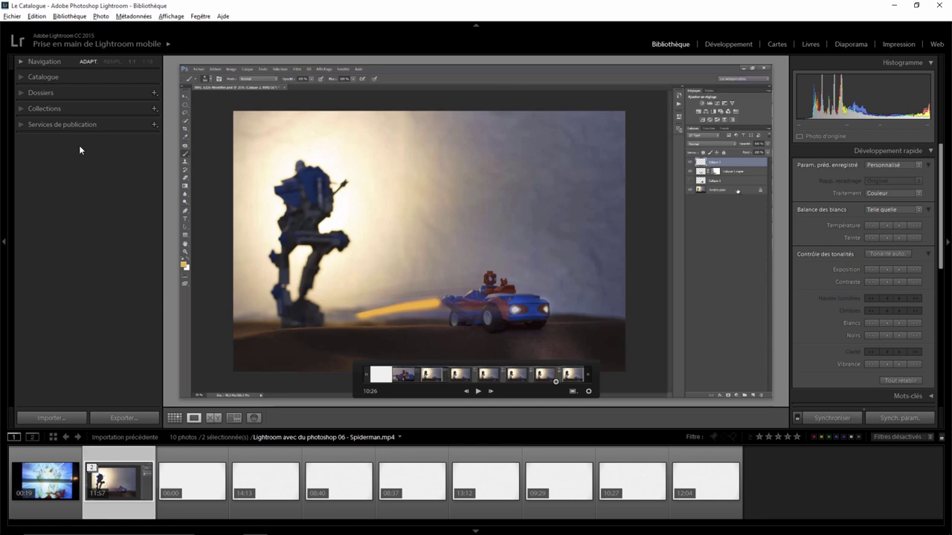
{"action": "left_click", "coordinate": [21, 77]}
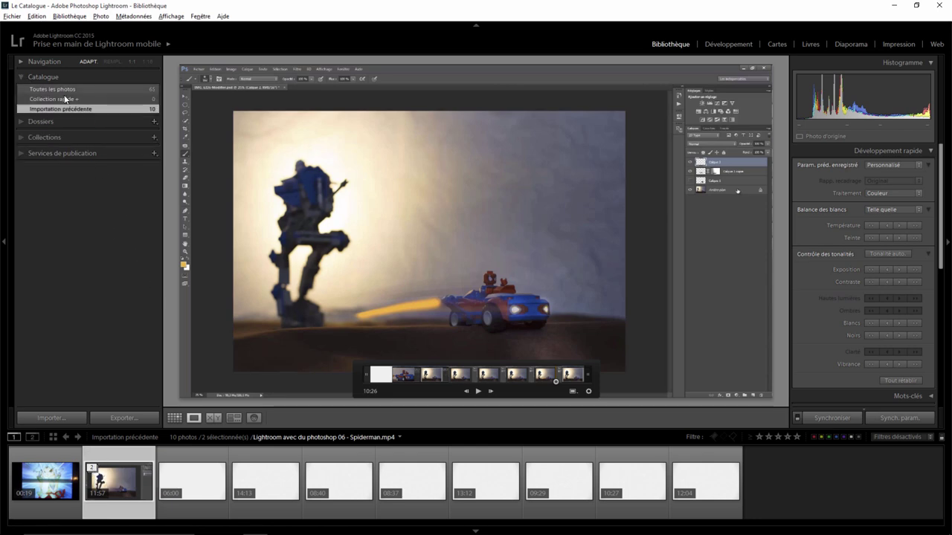
Show all 65 catalogue photos and open Spiderman-1.jpg in Loupe view
{"action": "left_click", "coordinate": [60, 89]}
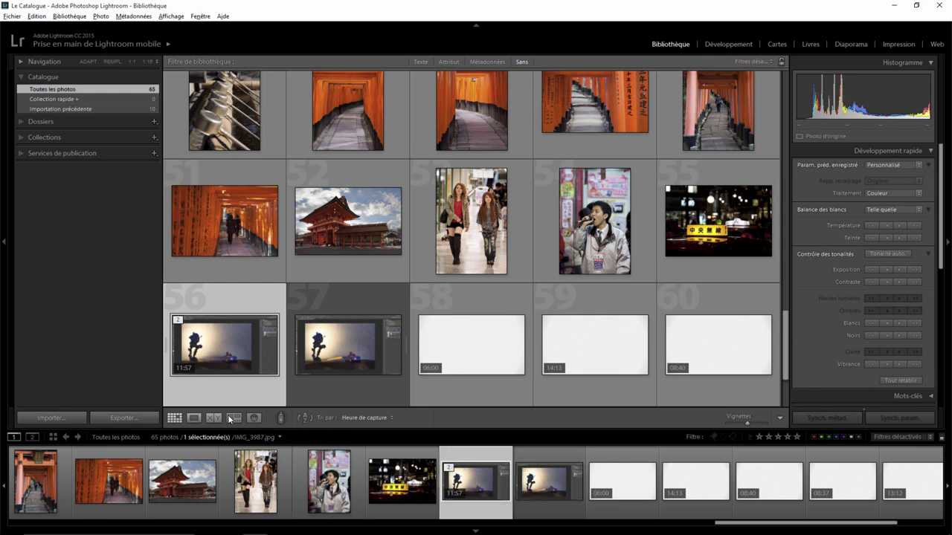
{"action": "mouse_move", "coordinate": [225, 344]}
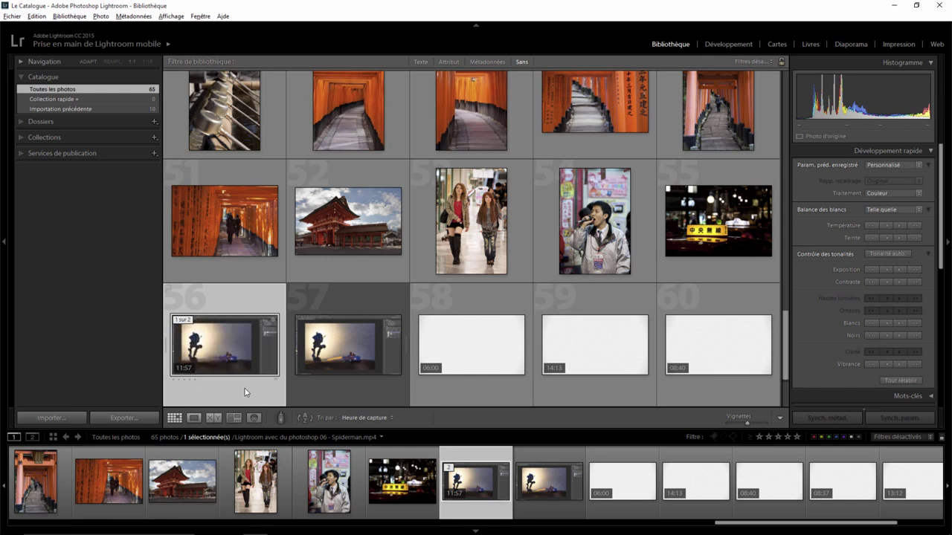
{"action": "left_click", "coordinate": [350, 389]}
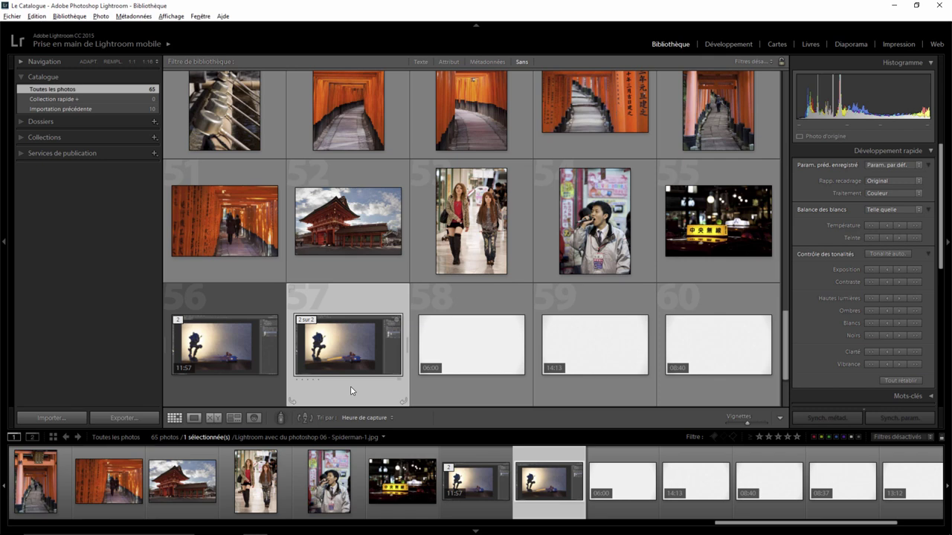
{"action": "double_click", "coordinate": [351, 386]}
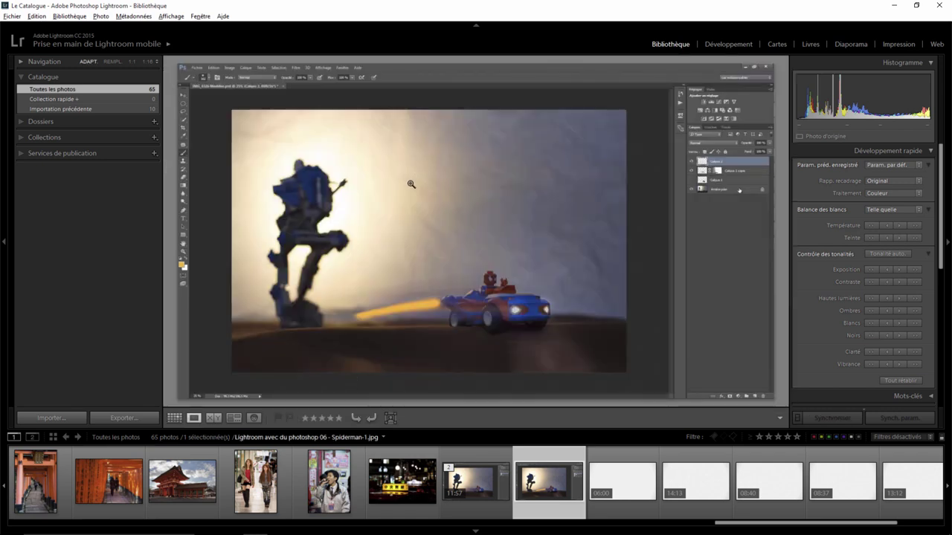
Zoom the still to 1:1, pan around its details, then return to fit view
{"action": "left_click", "coordinate": [435, 218]}
{"action": "left_click_drag", "start_coordinate": [291, 165], "coordinate": [626, 286]}
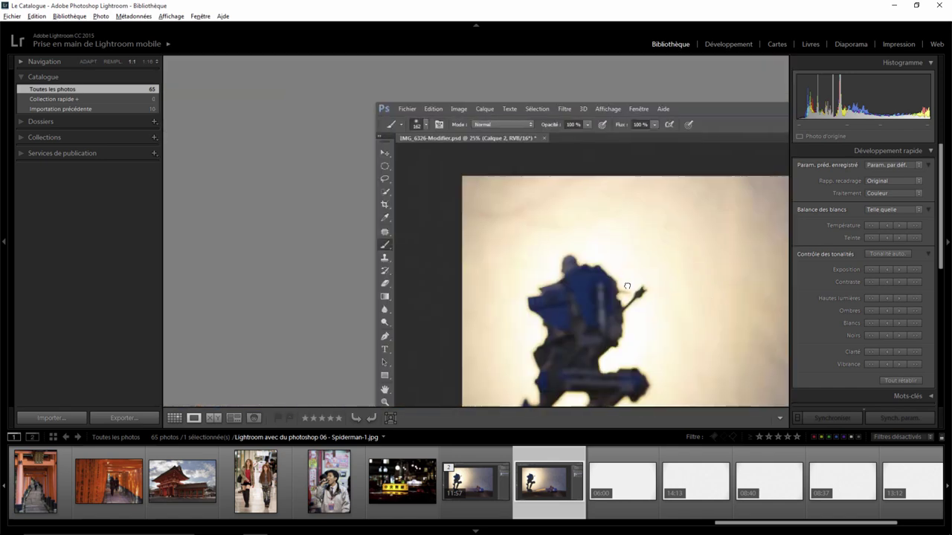
{"action": "mouse_move", "coordinate": [634, 232]}
{"action": "left_mouse_down"}
{"action": "mouse_move", "coordinate": [297, 208]}
{"action": "mouse_move", "coordinate": [488, 217]}
{"action": "mouse_move", "coordinate": [409, 212]}
{"action": "left_mouse_up"}
{"action": "left_click_drag", "start_coordinate": [700, 247], "coordinate": [558, 243]}
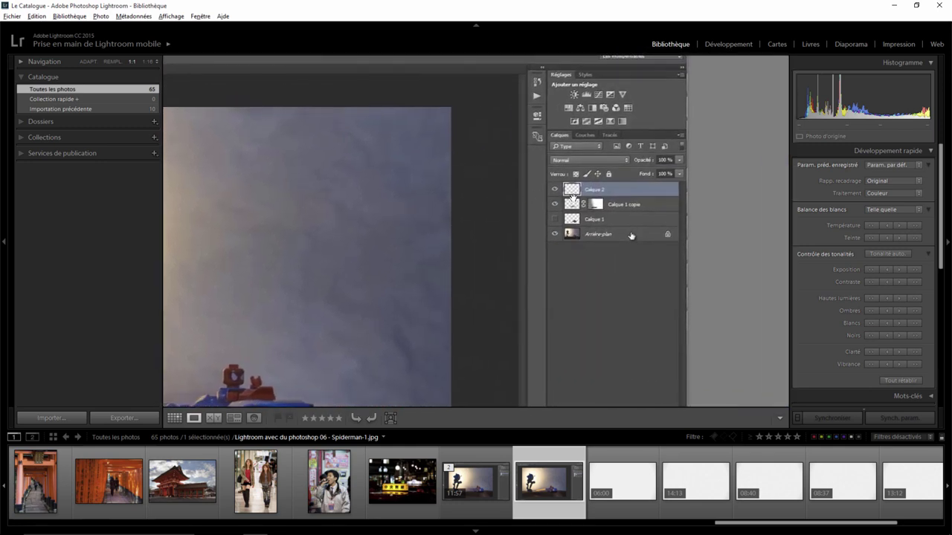
{"action": "left_click_drag", "start_coordinate": [572, 196], "coordinate": [670, 200]}
{"action": "left_click", "coordinate": [522, 211]}
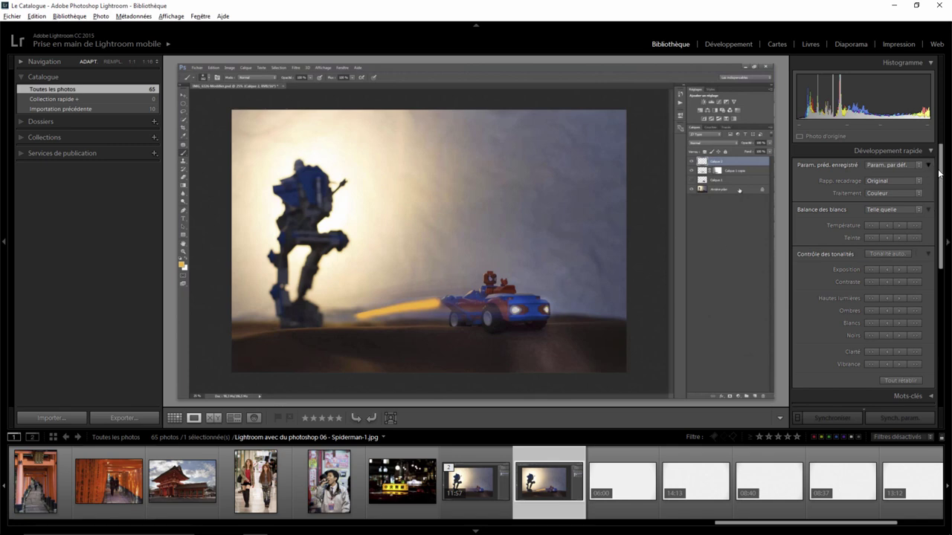
{"action": "scroll", "coordinate": [941, 184], "scroll_direction": "down", "scroll_amount": 1}
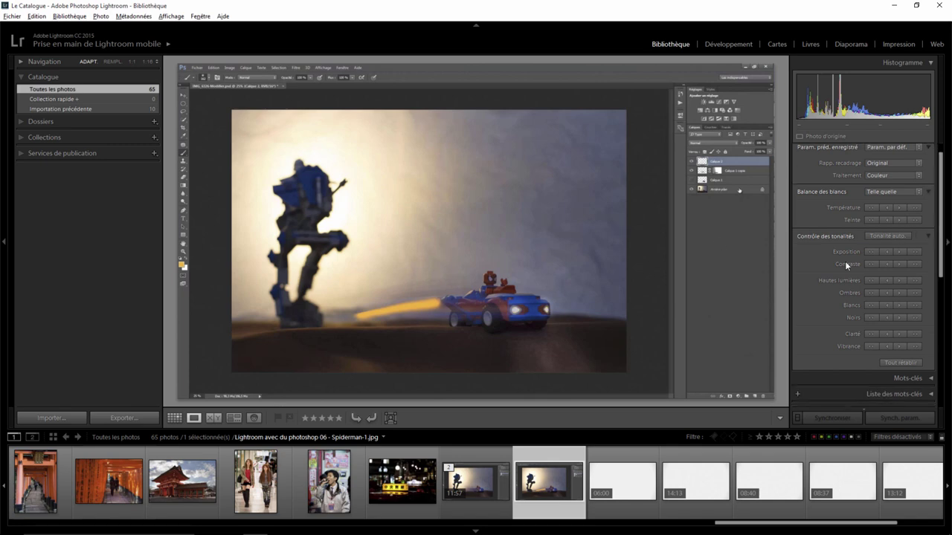
Select the Spiderman video at 05:07 and set its treatment to Noir et blanc
{"action": "left_click", "coordinate": [471, 507]}
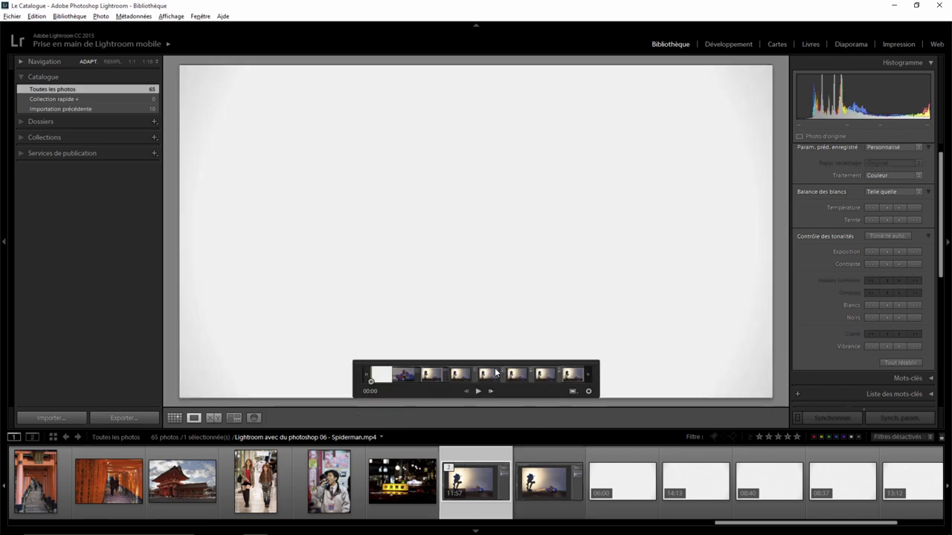
{"action": "left_click_drag", "start_coordinate": [370, 382], "coordinate": [461, 381]}
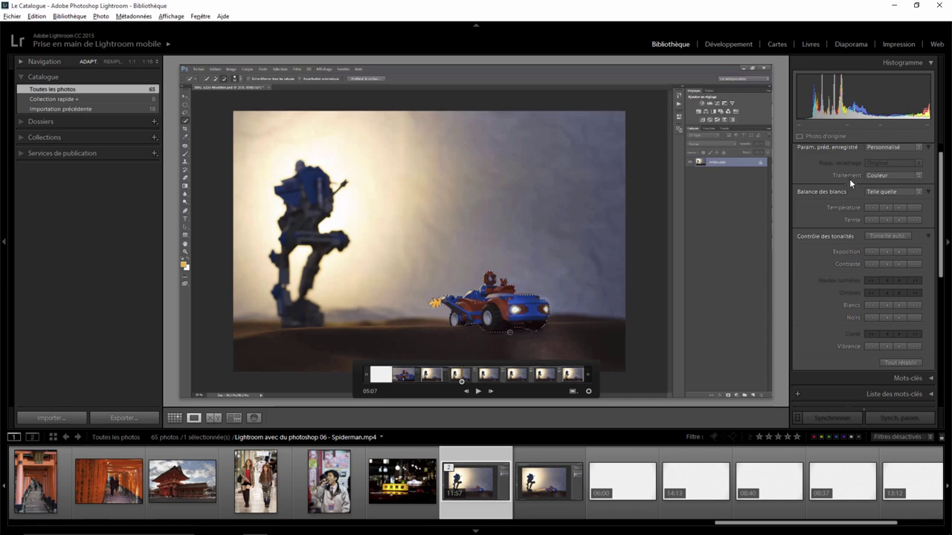
{"action": "left_click", "coordinate": [896, 175]}
{"action": "left_click", "coordinate": [891, 198]}
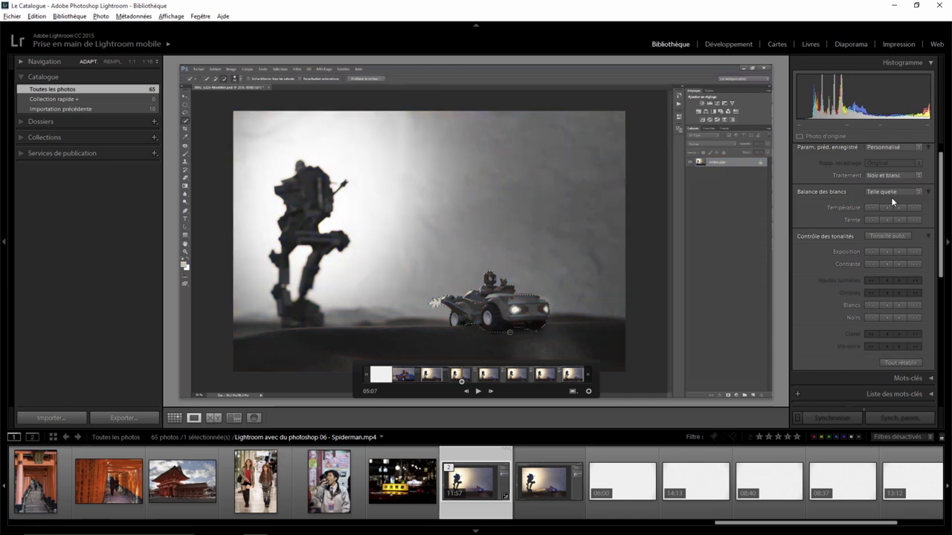
Set the treatment back to Couleur and list the black-and-white develop presets
{"action": "left_click", "coordinate": [892, 175]}
{"action": "left_click", "coordinate": [868, 187]}
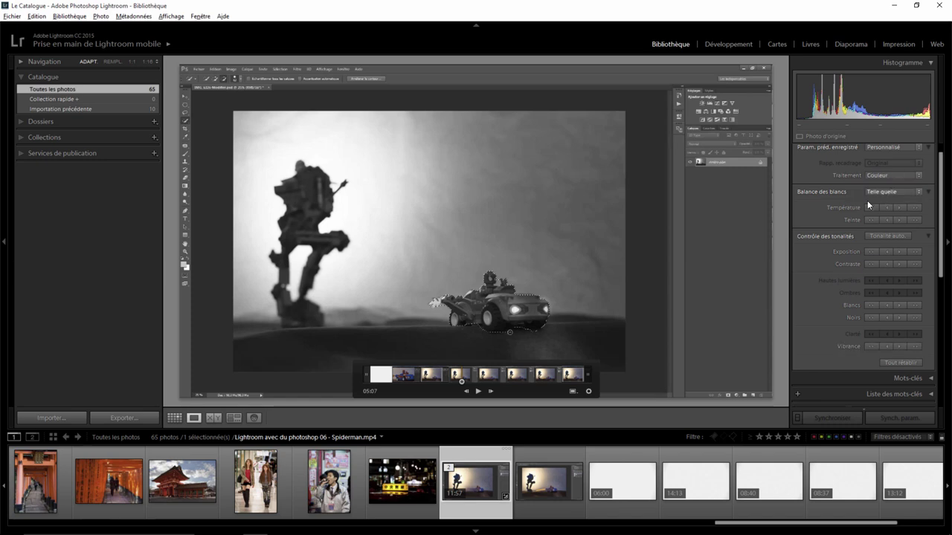
{"action": "scroll", "coordinate": [946, 163], "scroll_direction": "up", "scroll_amount": 1}
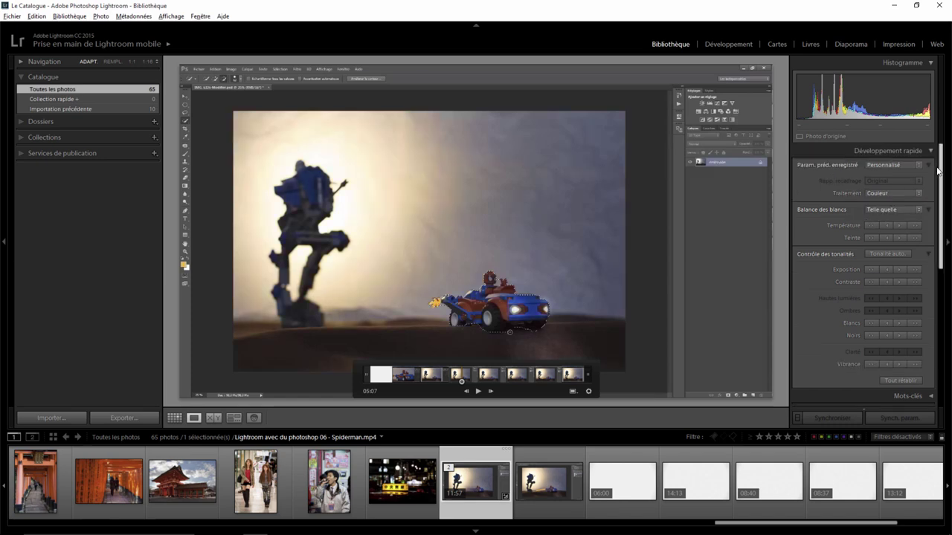
{"action": "left_click", "coordinate": [908, 167]}
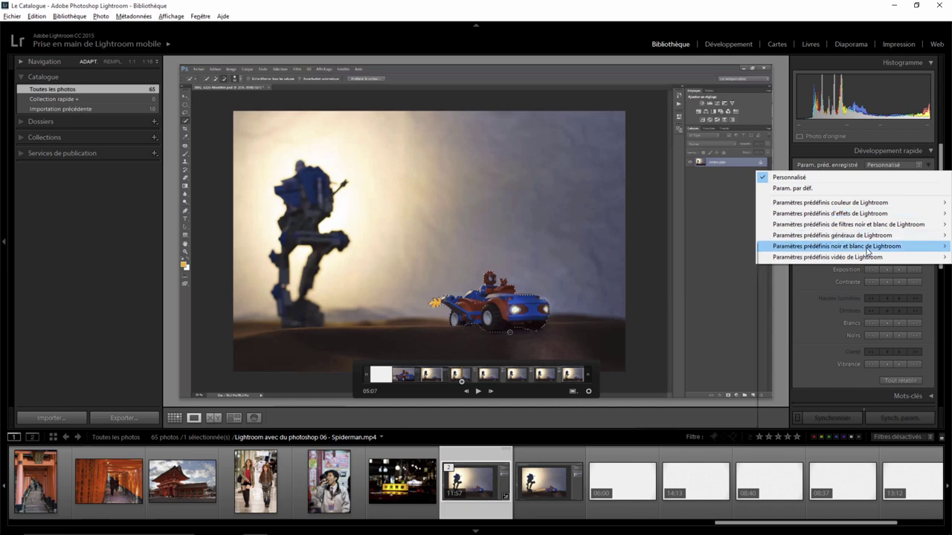
{"action": "mouse_move", "coordinate": [836, 246]}
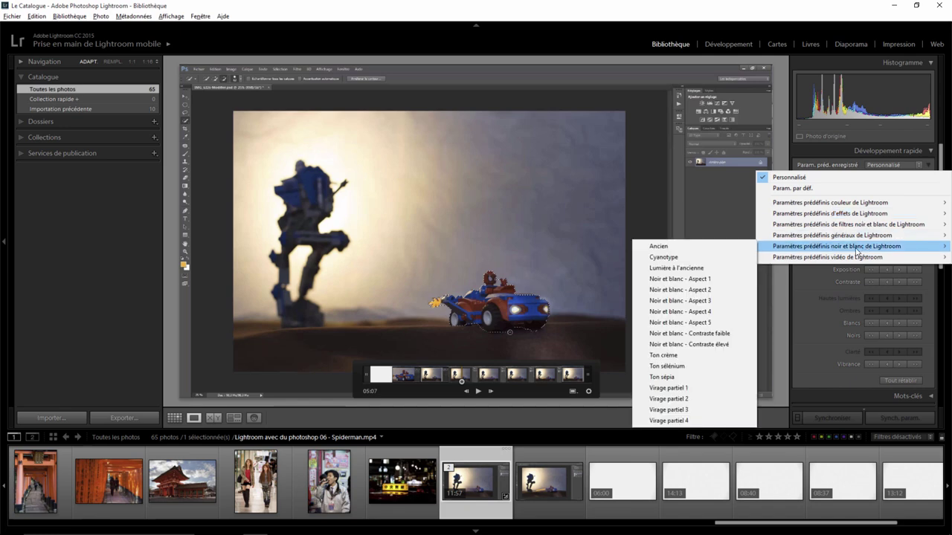
Apply the Ton crème preset to the video, accept the warning, and raise exposure three times
{"action": "left_click", "coordinate": [673, 354]}
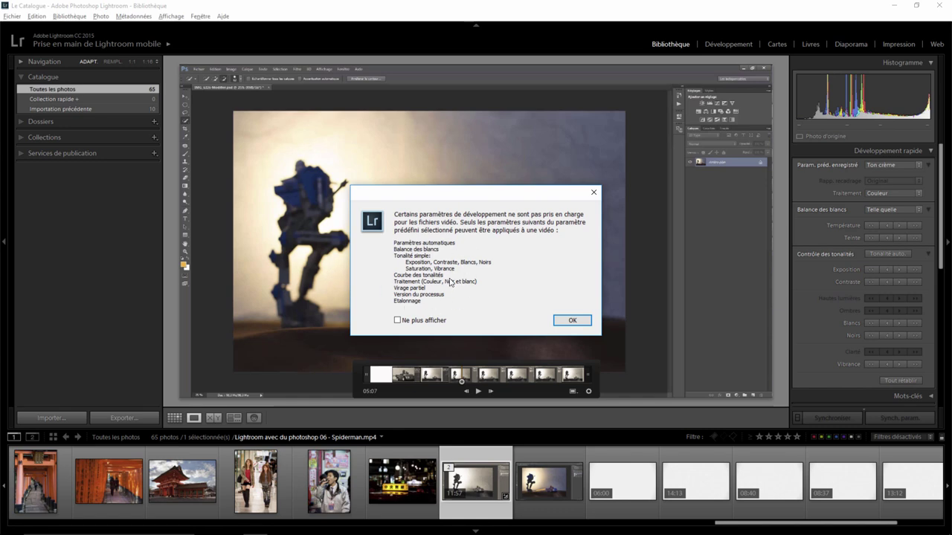
{"action": "left_click", "coordinate": [572, 320]}
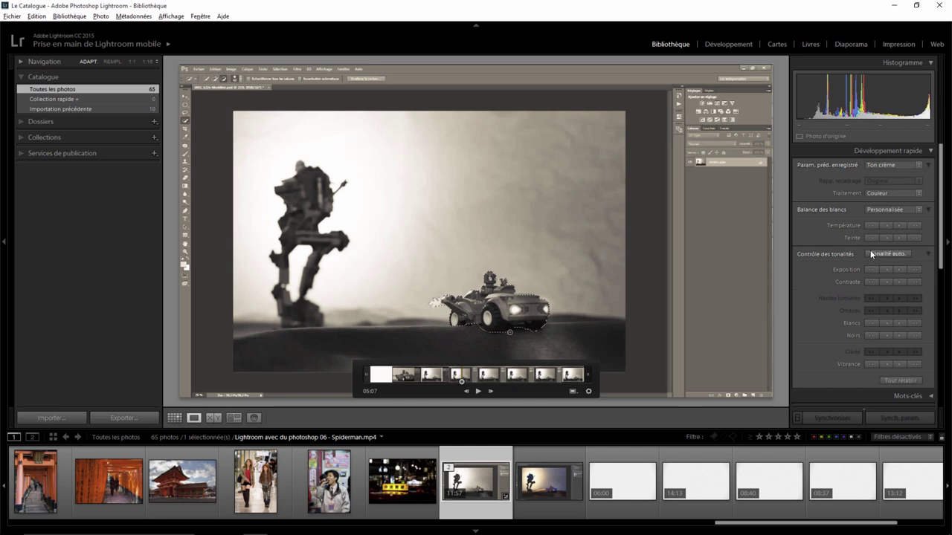
{"action": "left_click", "coordinate": [915, 271]}
{"action": "left_click", "coordinate": [916, 270]}
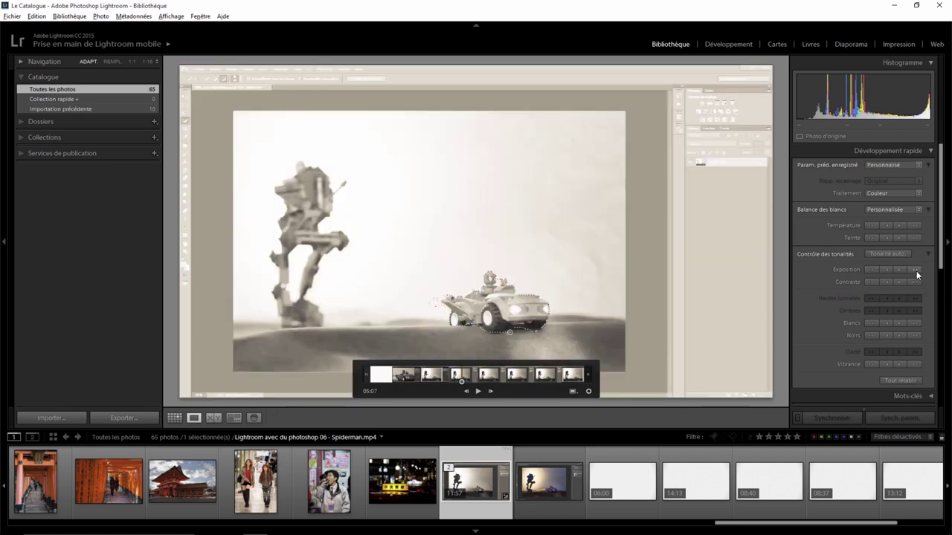
{"action": "left_click", "coordinate": [907, 271]}
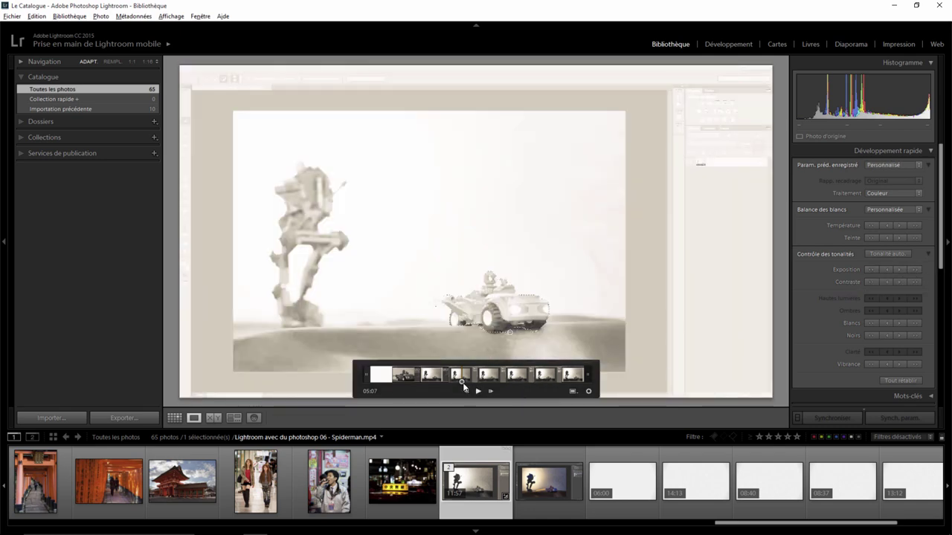
Scrub the video from about 02:09 to 09:15 to preview the cream look
{"action": "left_click", "coordinate": [409, 383]}
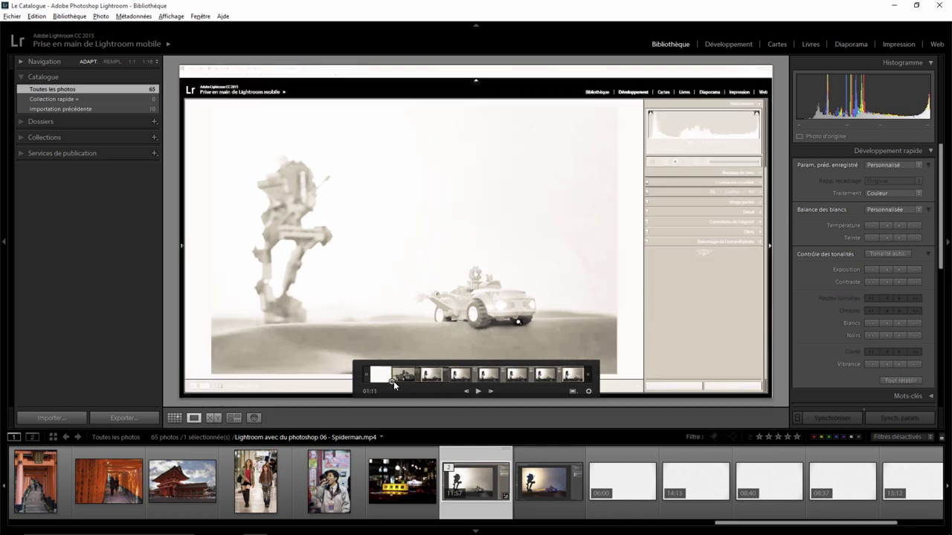
{"action": "left_click", "coordinate": [400, 381]}
{"action": "left_click_drag", "start_coordinate": [406, 383], "coordinate": [536, 382]}
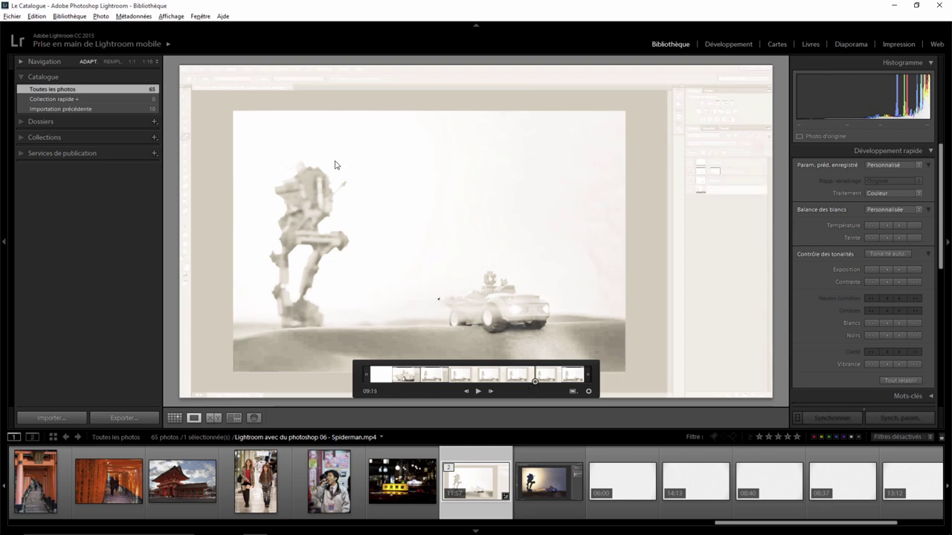
Undo the Spiderman video's Quick Develop changes and return to it in the Library
{"action": "left_click", "coordinate": [102, 15]}
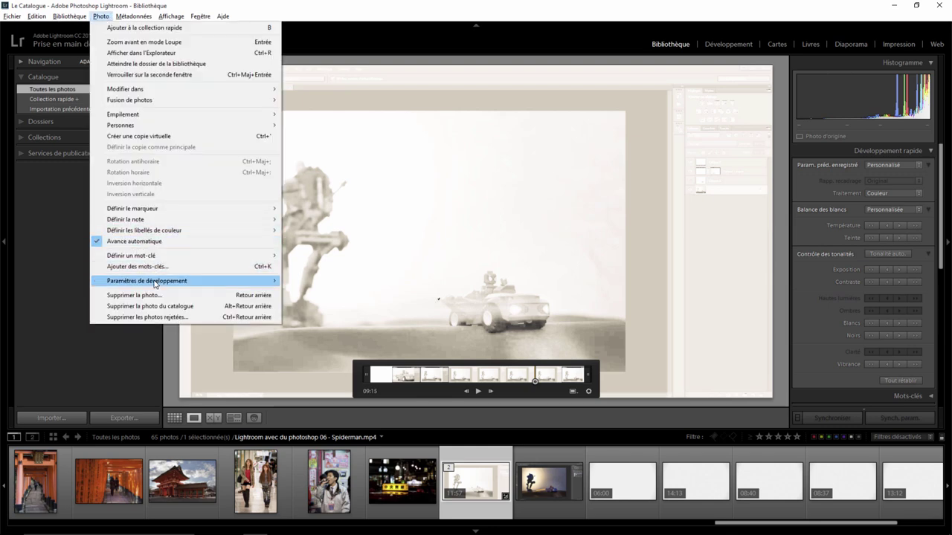
{"action": "key", "text": "ctrl+z"}
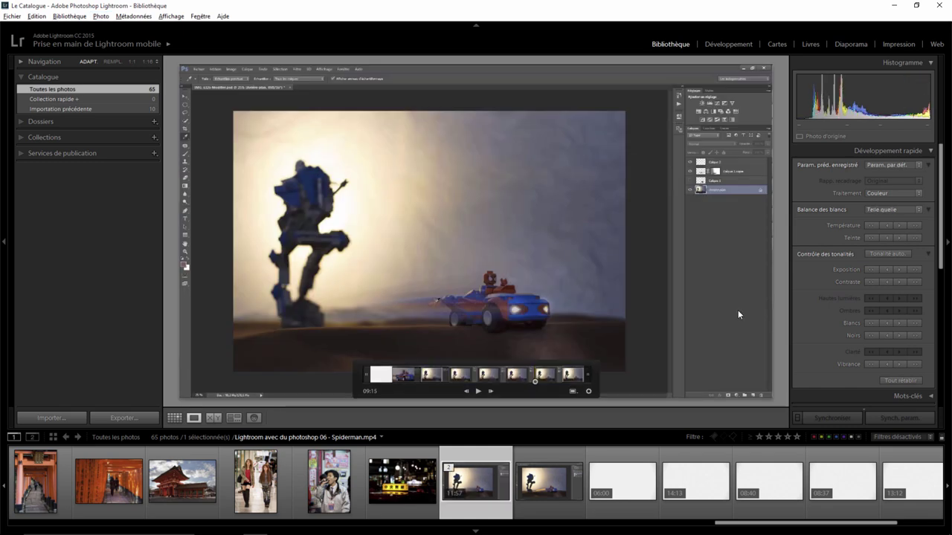
{"action": "left_click", "coordinate": [730, 44]}
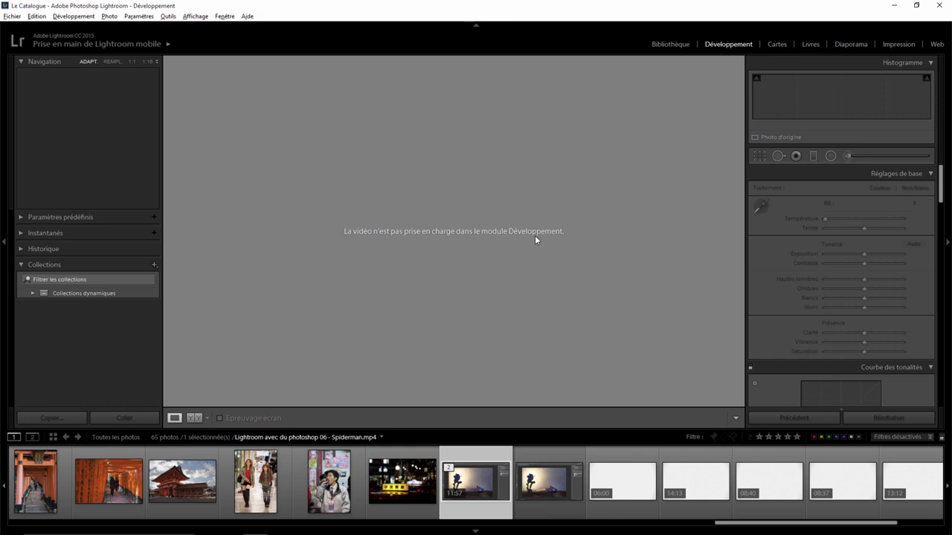
{"action": "left_click", "coordinate": [671, 44]}
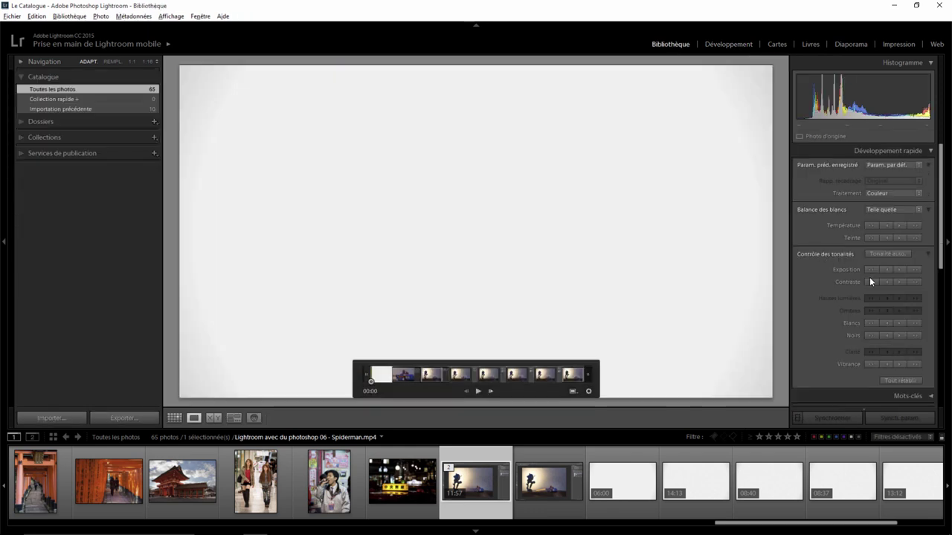
Collapse Quick Develop (Développement rapide) and briefly expand then collapse the Keywords section
{"action": "left_click", "coordinate": [930, 152]}
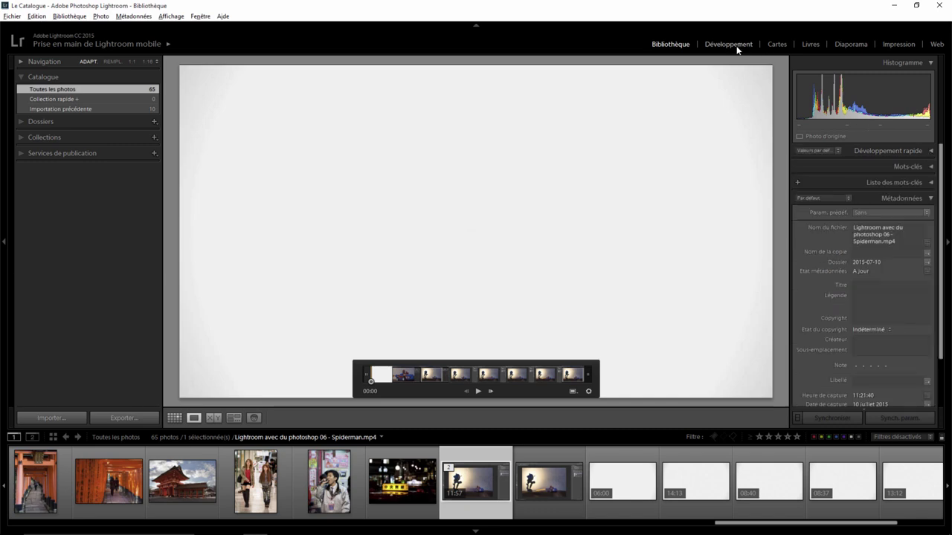
{"action": "left_click", "coordinate": [928, 168]}
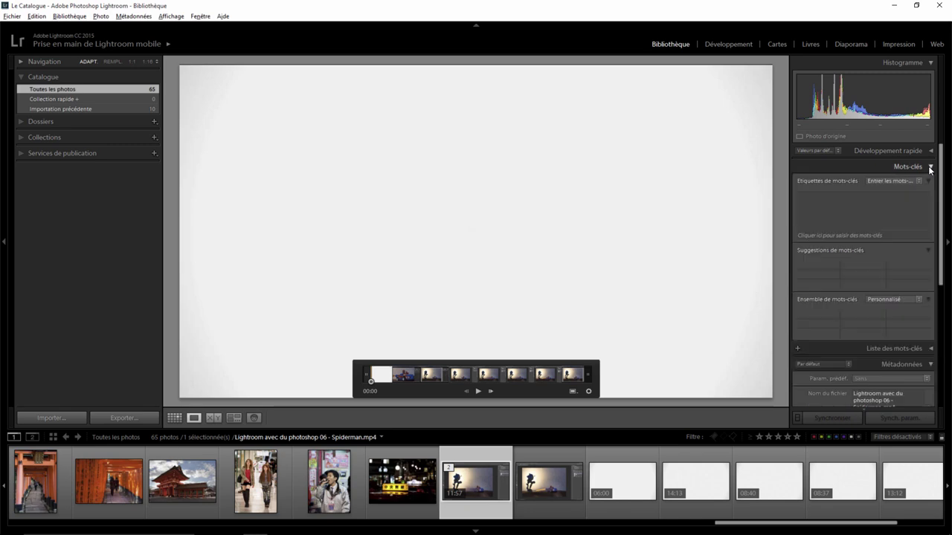
{"action": "left_click", "coordinate": [929, 168]}
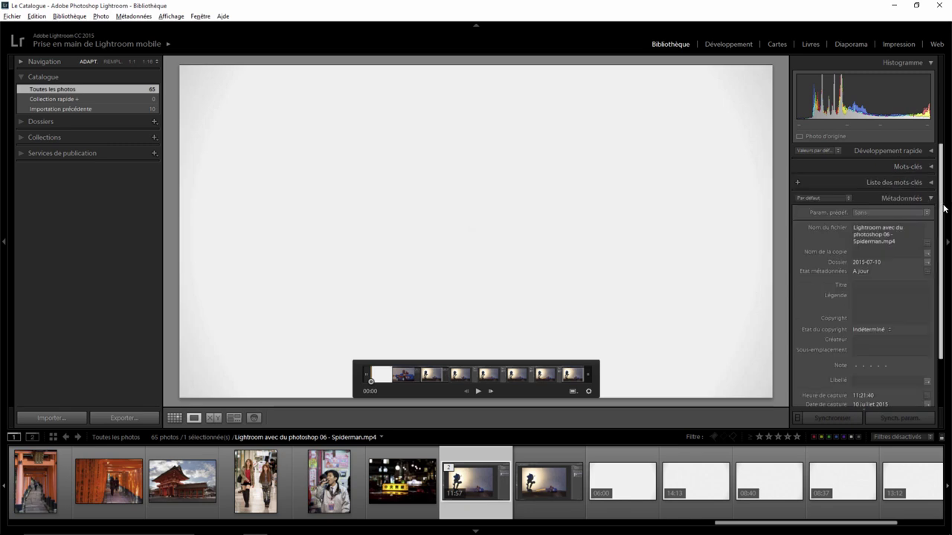
{"action": "scroll", "coordinate": [941, 212], "scroll_direction": "down", "scroll_amount": 3}
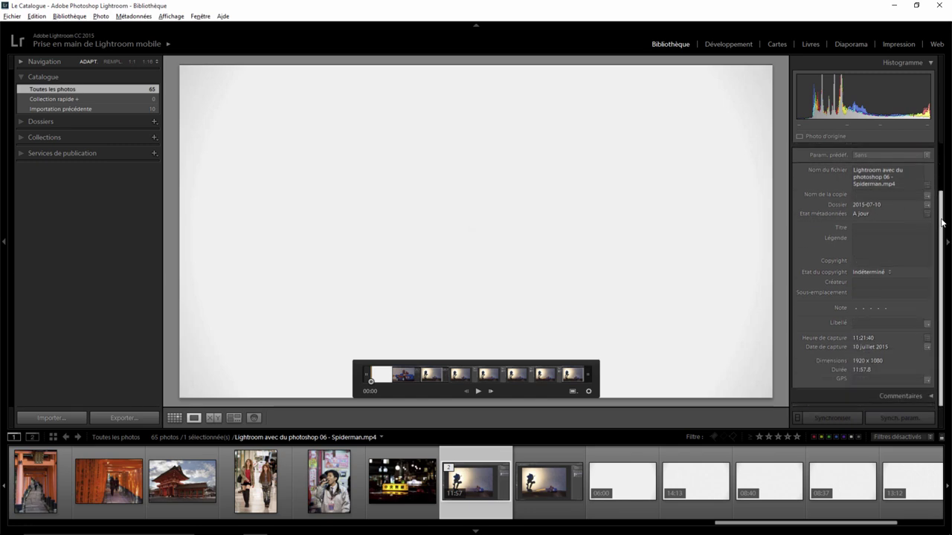
{"action": "scroll", "coordinate": [941, 215], "scroll_direction": "up", "scroll_amount": 2}
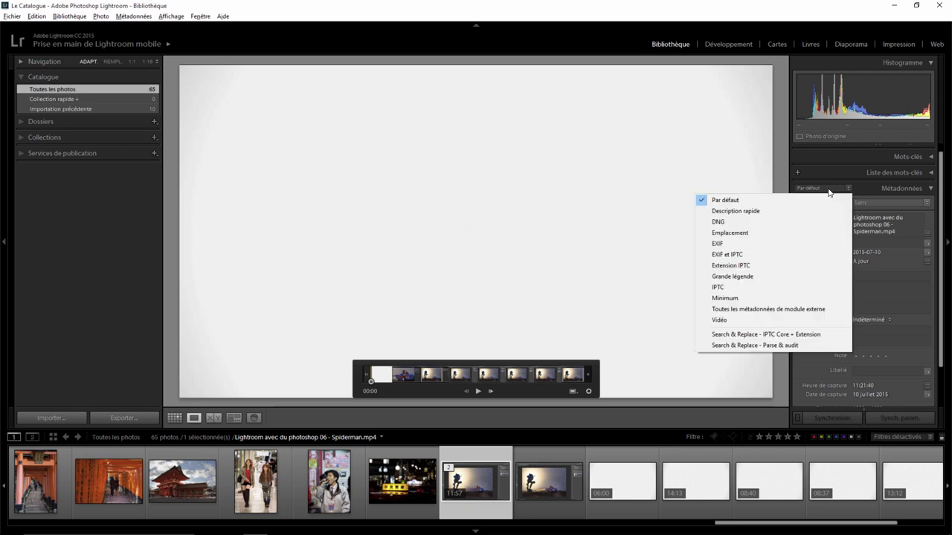
Switch the Metadata panel's field set to EXIF, then to IPTC
{"action": "left_click", "coordinate": [729, 244]}
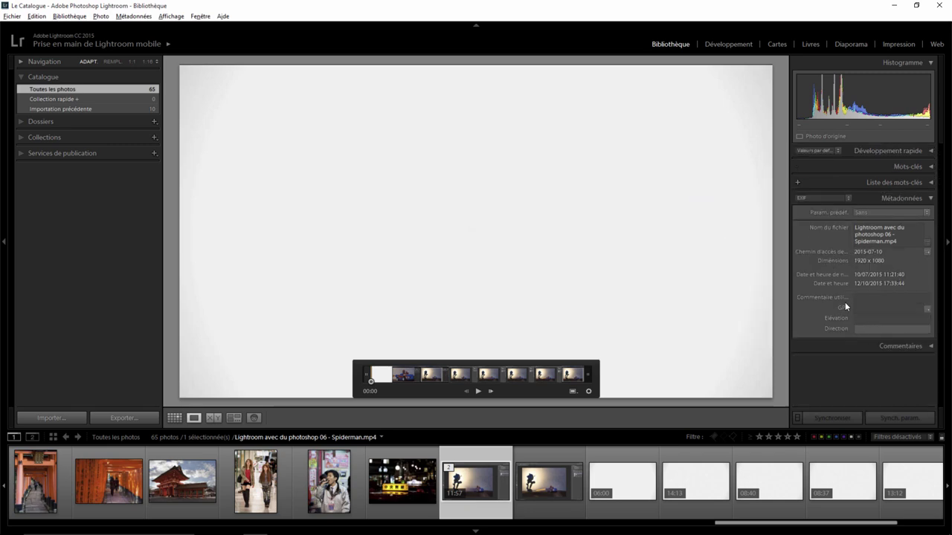
{"action": "left_click", "coordinate": [820, 198]}
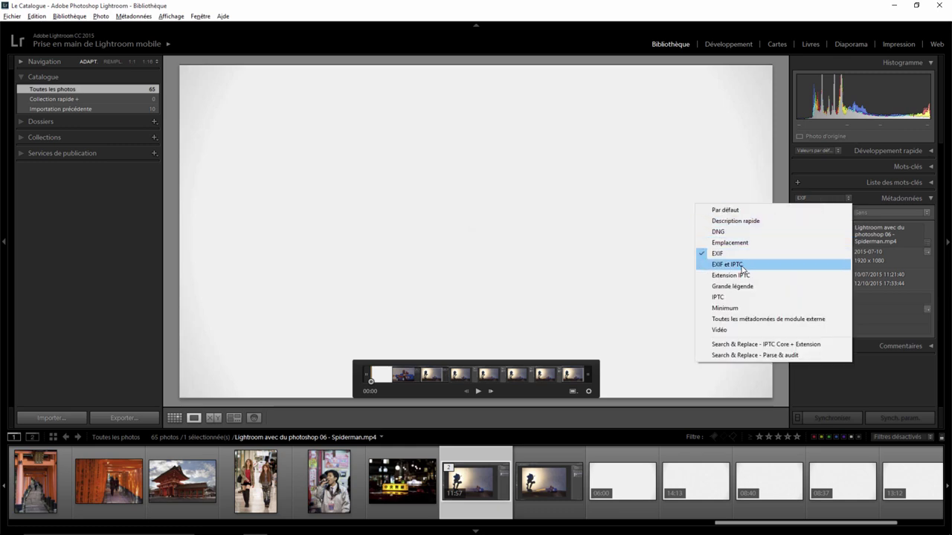
{"action": "key", "text": "Escape"}
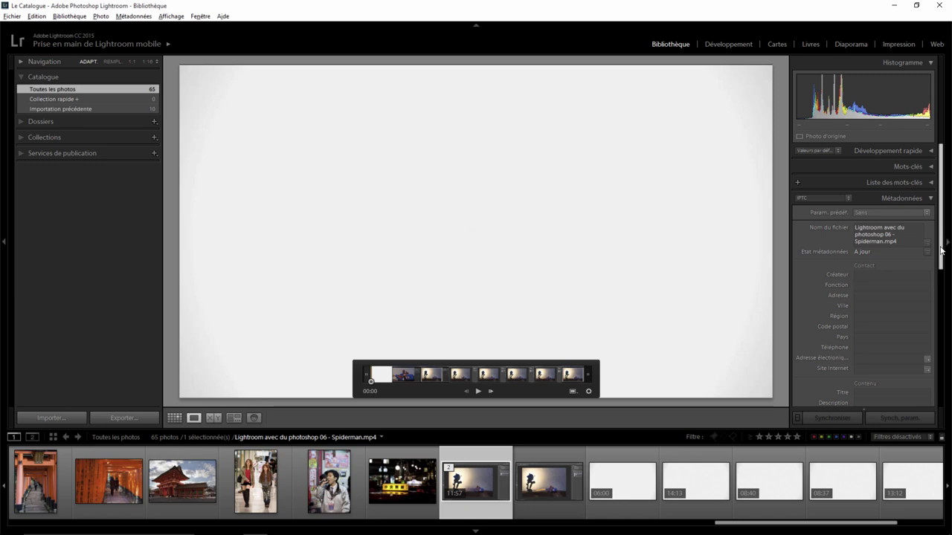
{"action": "left_click_drag", "start_coordinate": [941, 250], "coordinate": [941, 385]}
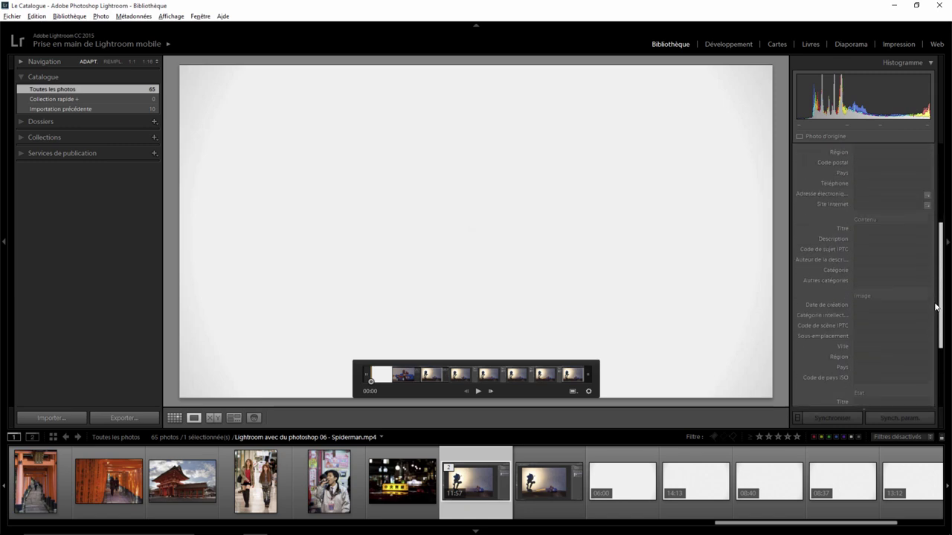
{"action": "scroll", "coordinate": [840, 256], "scroll_direction": "up", "scroll_amount": 5}
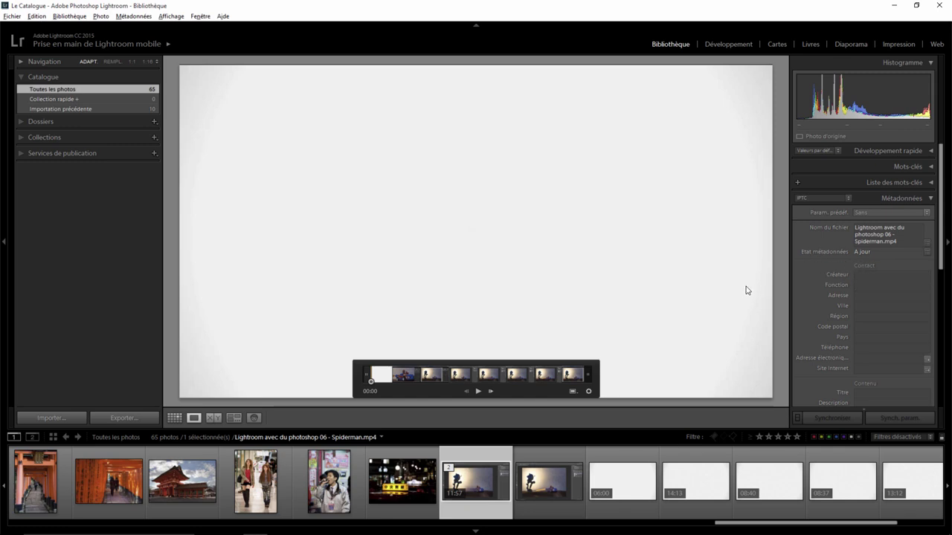
Create a collection named 'test' that includes the selected Spiderman video
{"action": "left_click", "coordinate": [155, 139]}
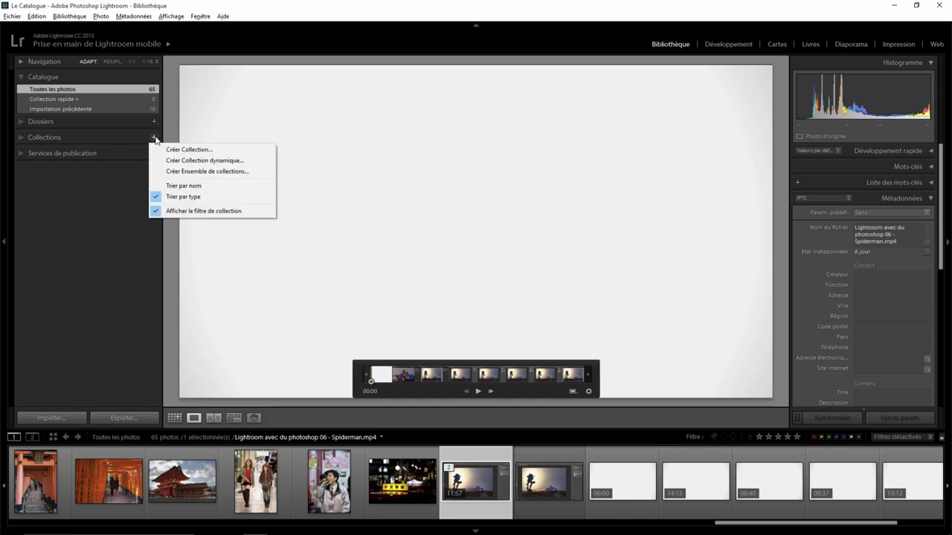
{"action": "left_click", "coordinate": [185, 148]}
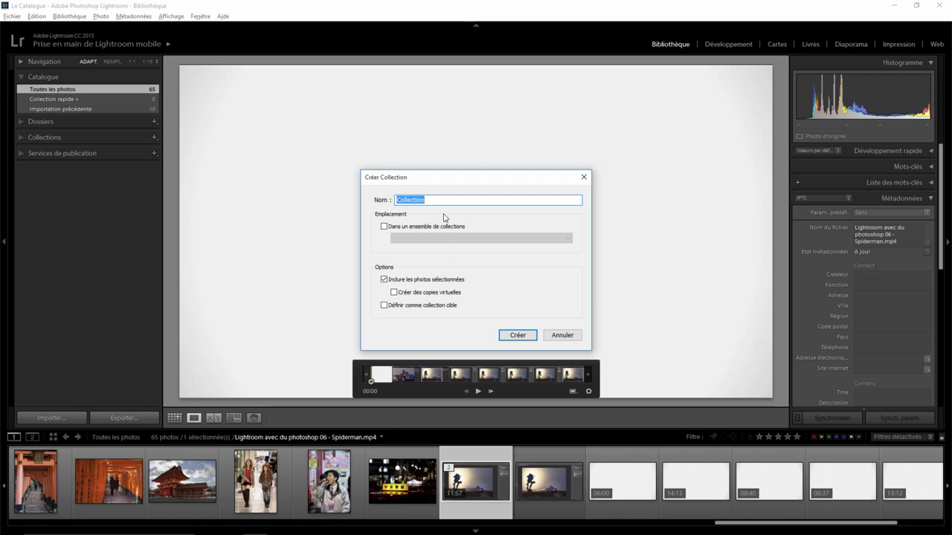
{"action": "type", "text": "test"}
{"action": "left_click", "coordinate": [536, 338]}
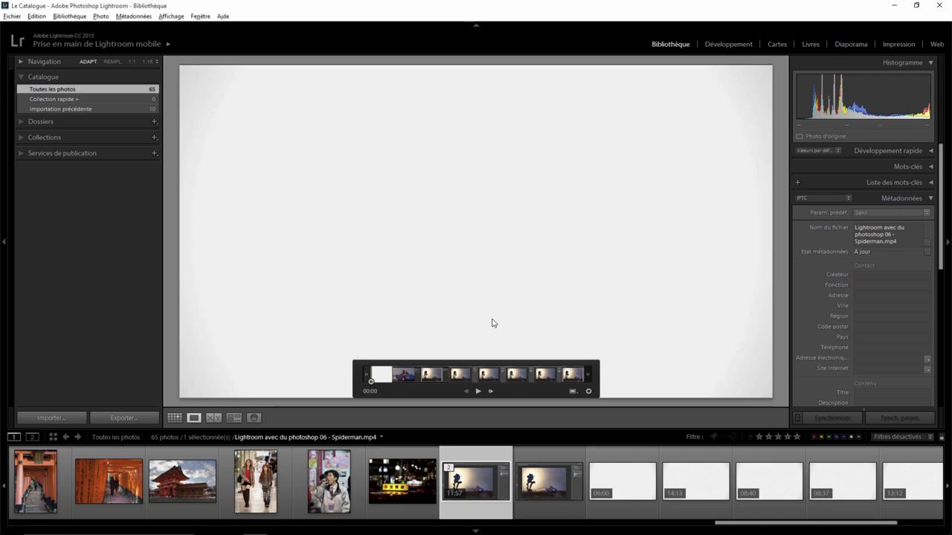
{"action": "left_click", "coordinate": [20, 138]}
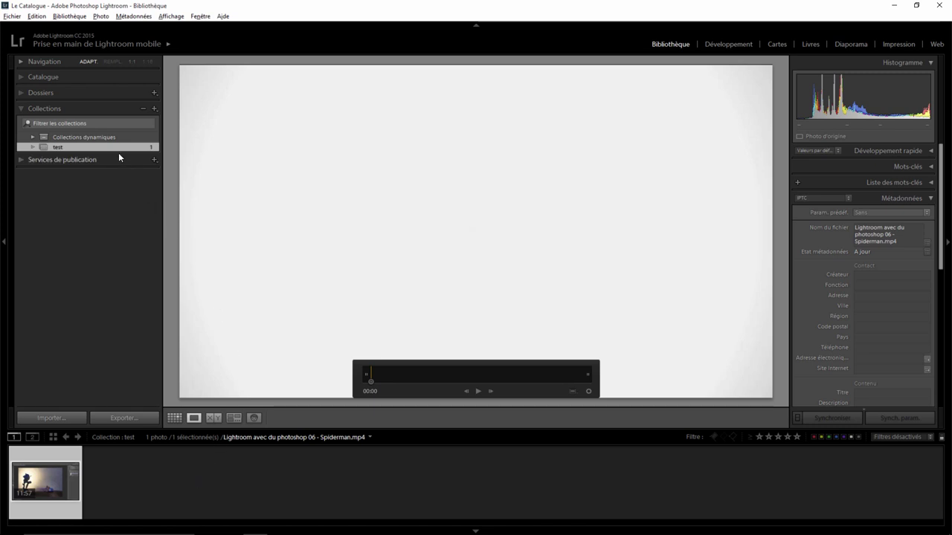
From All Photographs, drag the photo of two women into the test collection
{"action": "left_click", "coordinate": [24, 77]}
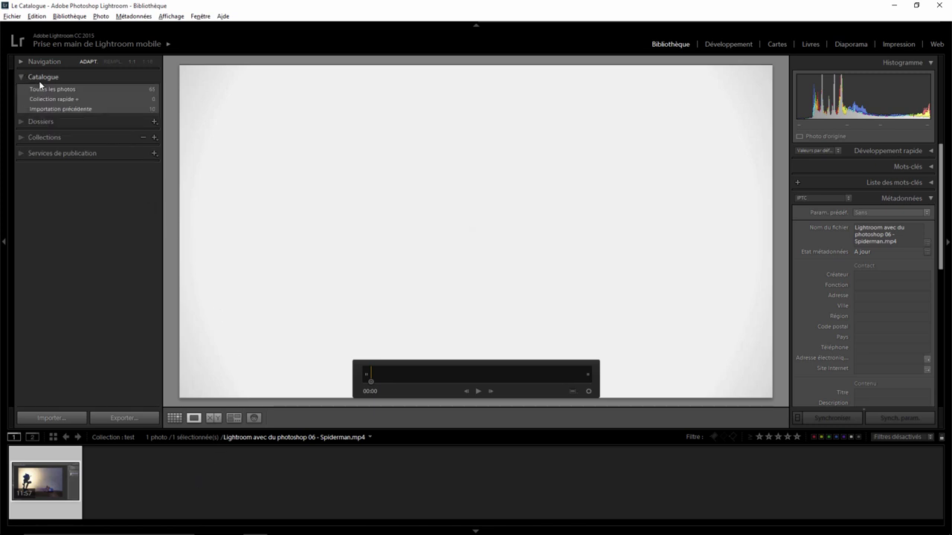
{"action": "left_click", "coordinate": [56, 90]}
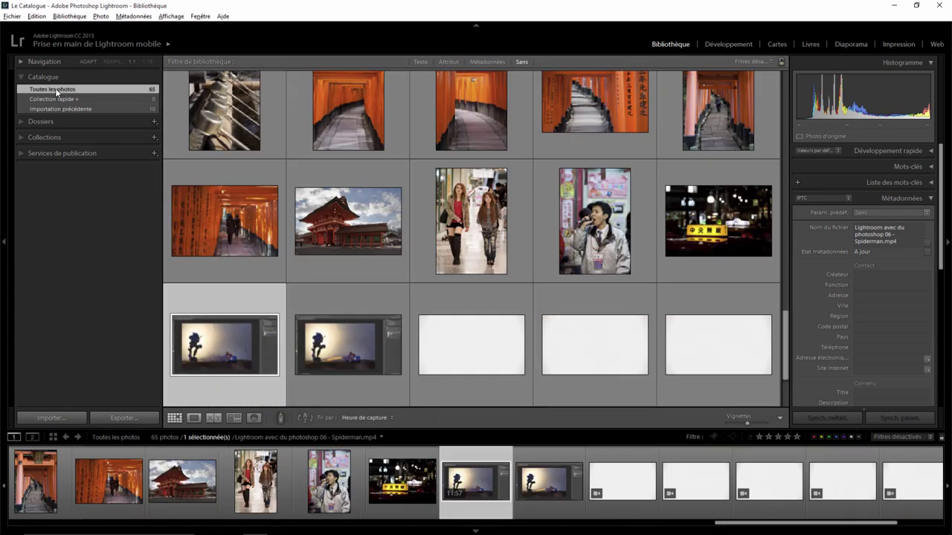
{"action": "left_click", "coordinate": [23, 138]}
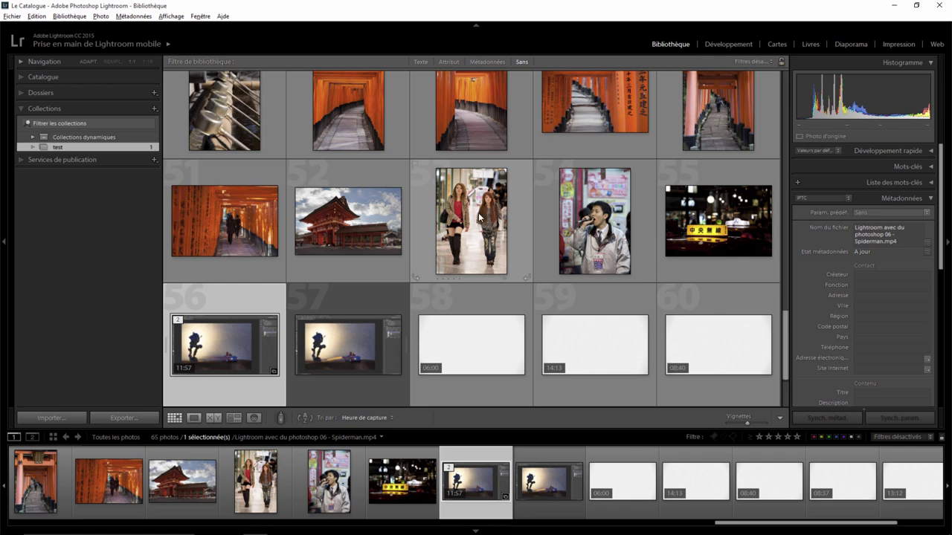
{"action": "mouse_move", "coordinate": [476, 219]}
{"action": "left_mouse_down"}
{"action": "mouse_move", "coordinate": [127, 149]}
{"action": "mouse_move", "coordinate": [82, 149]}
{"action": "left_mouse_up"}
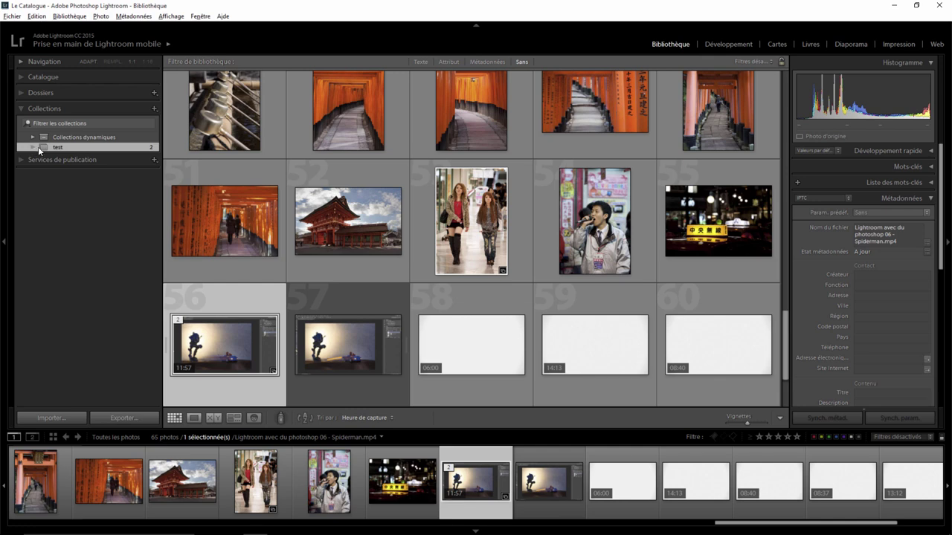
Open the Spiderman video from test and set its 06:51 frame as the thumbnail
{"action": "left_click", "coordinate": [67, 147]}
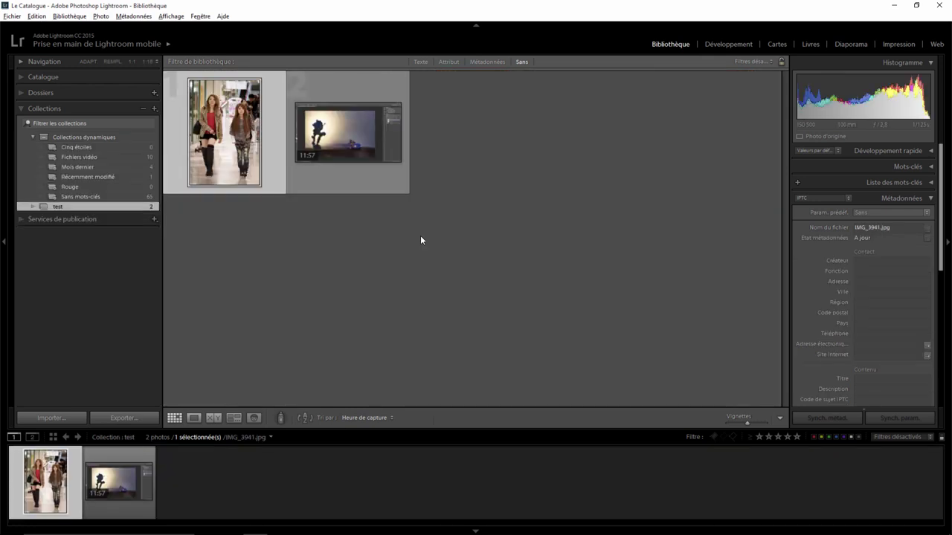
{"action": "double_click", "coordinate": [335, 180]}
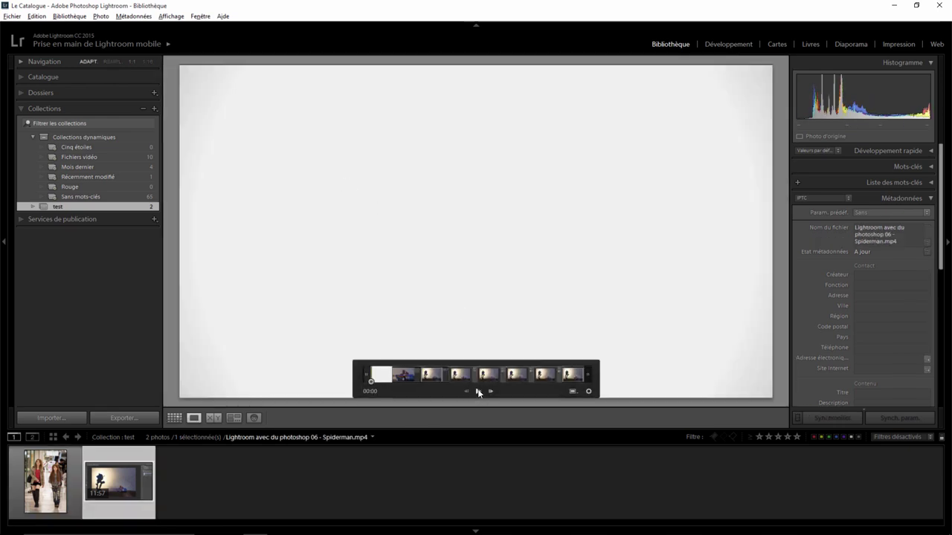
{"action": "left_click", "coordinate": [479, 391]}
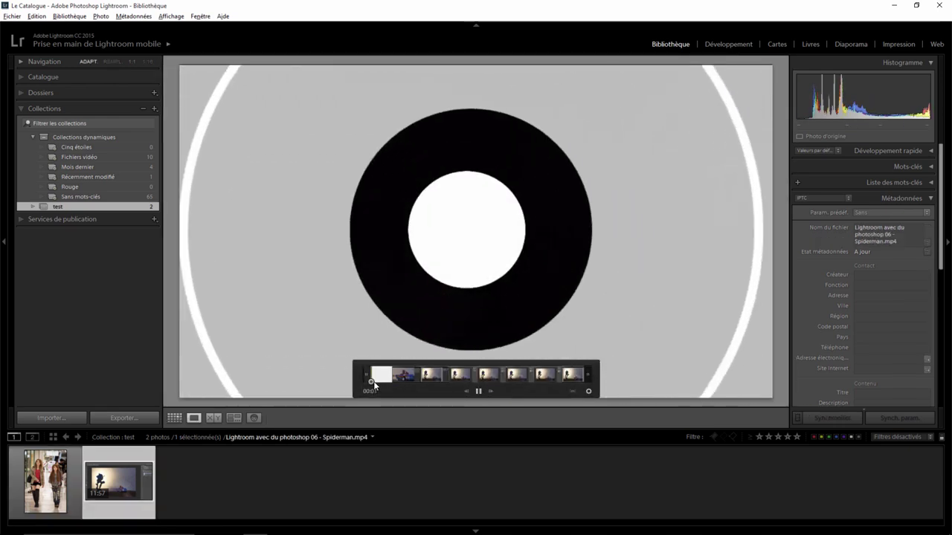
{"action": "left_click_drag", "start_coordinate": [374, 384], "coordinate": [490, 385]}
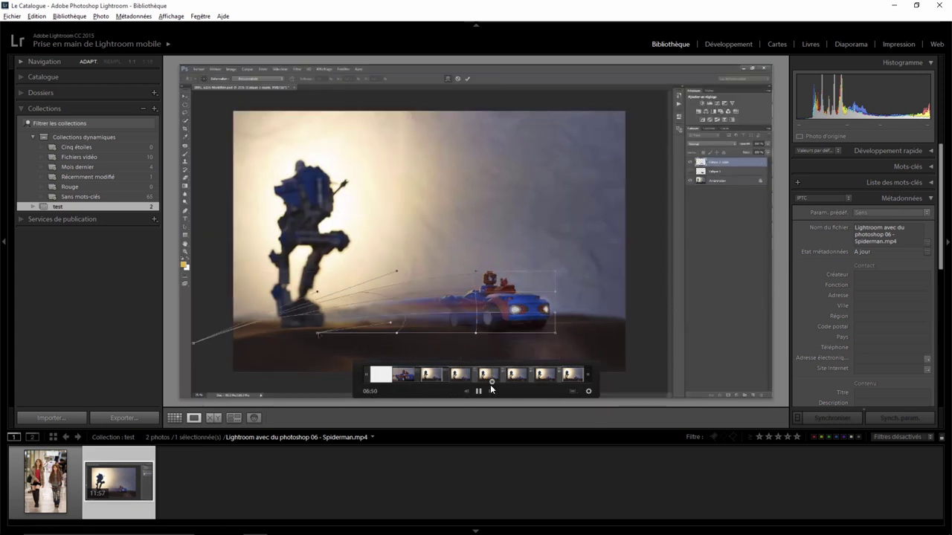
{"action": "left_click", "coordinate": [479, 391]}
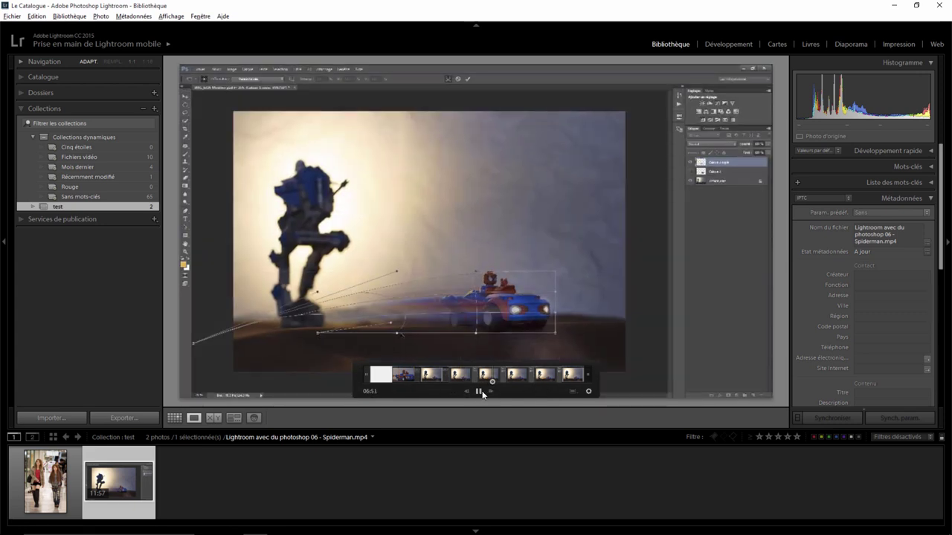
{"action": "left_click", "coordinate": [571, 392]}
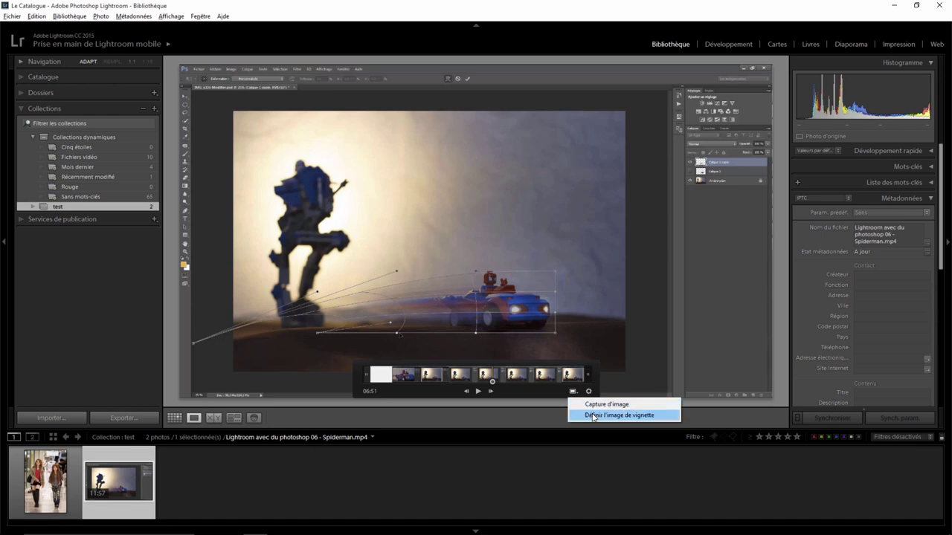
{"action": "left_click", "coordinate": [592, 415]}
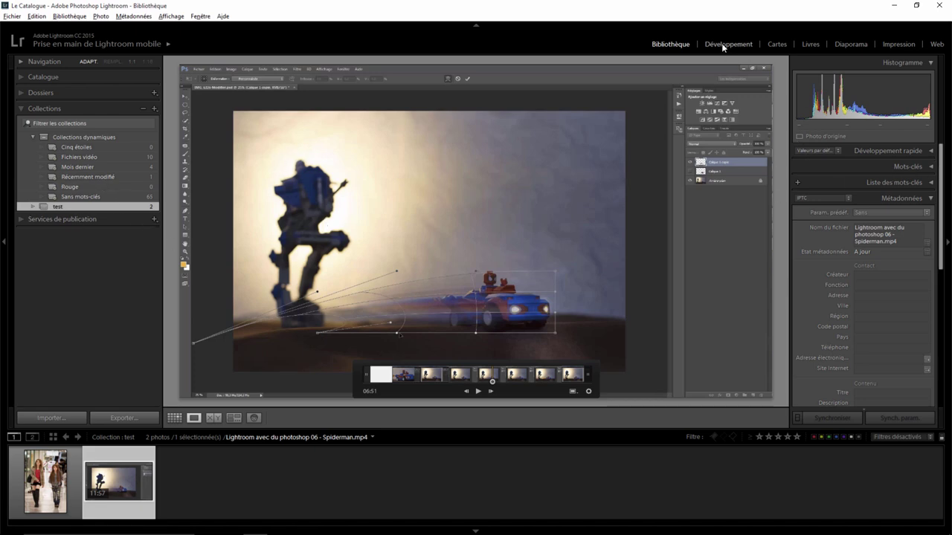
{"action": "mouse_move", "coordinate": [119, 482]}
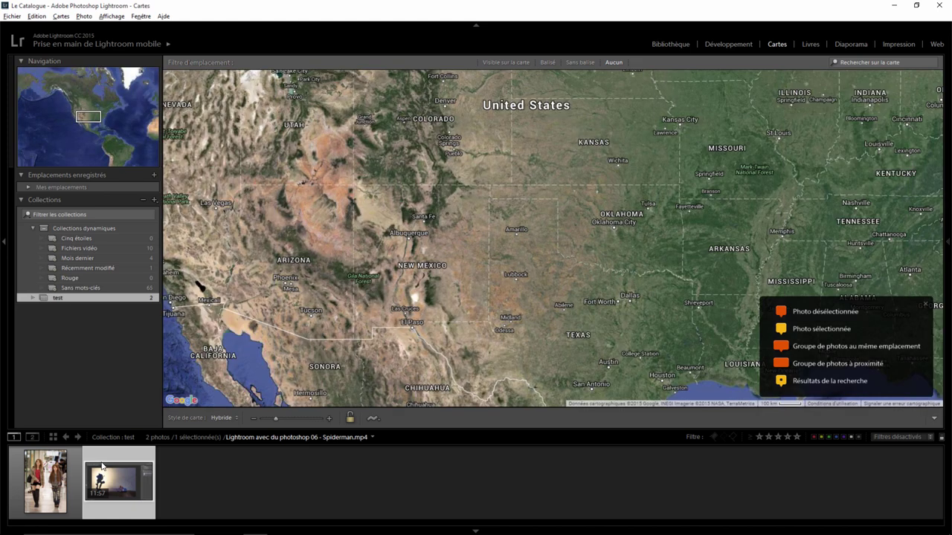
Place the Spiderman video on Kansas on the map, confirm the address lookup, and go to Slideshow
{"action": "left_click_drag", "start_coordinate": [117, 490], "coordinate": [593, 148]}
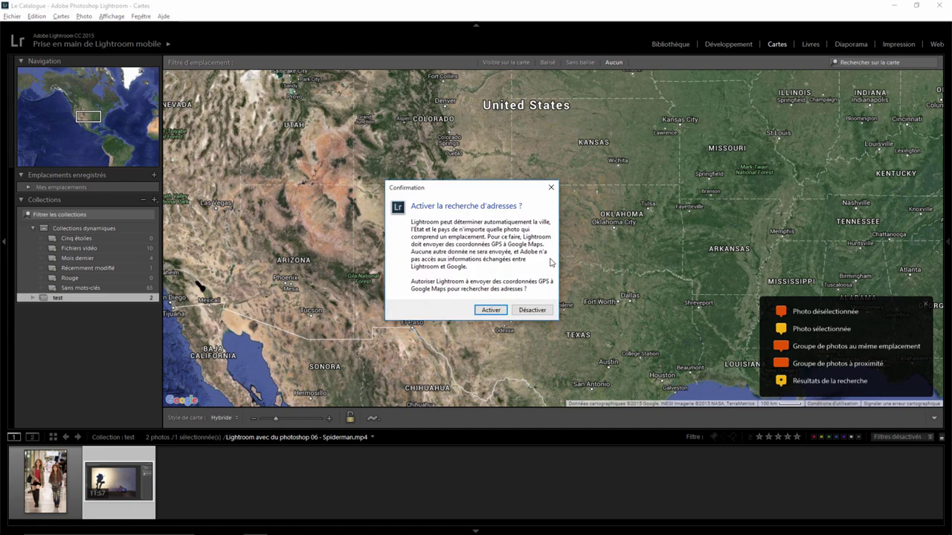
{"action": "left_click", "coordinate": [529, 311]}
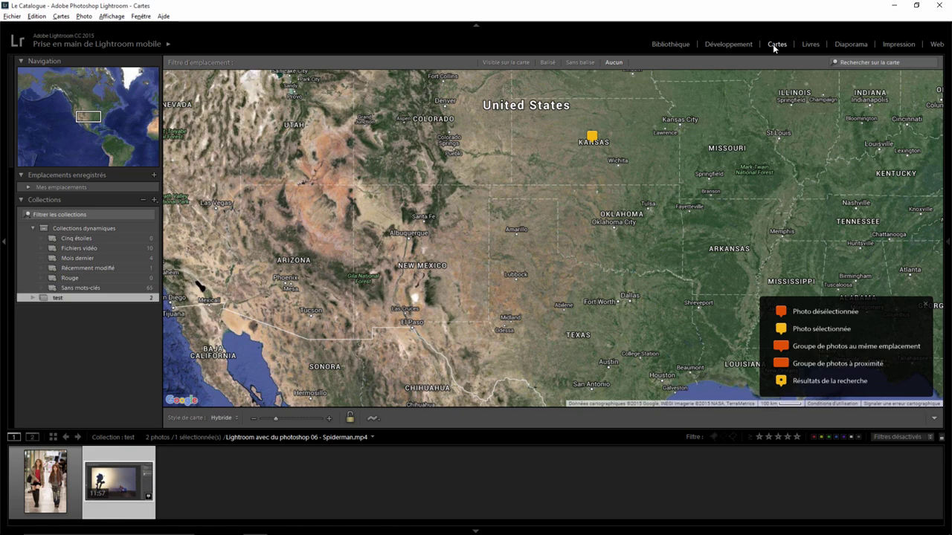
{"action": "left_click", "coordinate": [811, 45]}
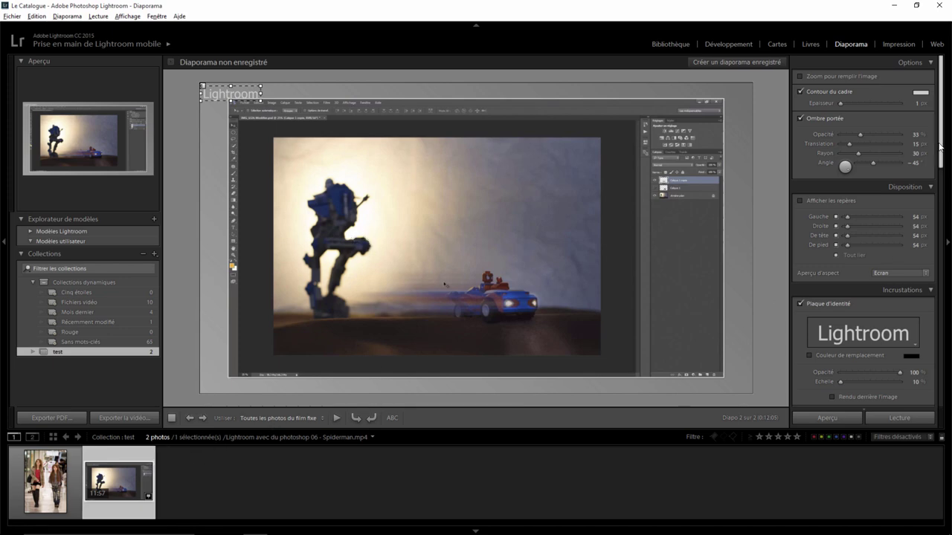
Play the slideshow fullscreen, then exit it with Esc
{"action": "left_click_drag", "start_coordinate": [939, 146], "coordinate": [942, 403]}
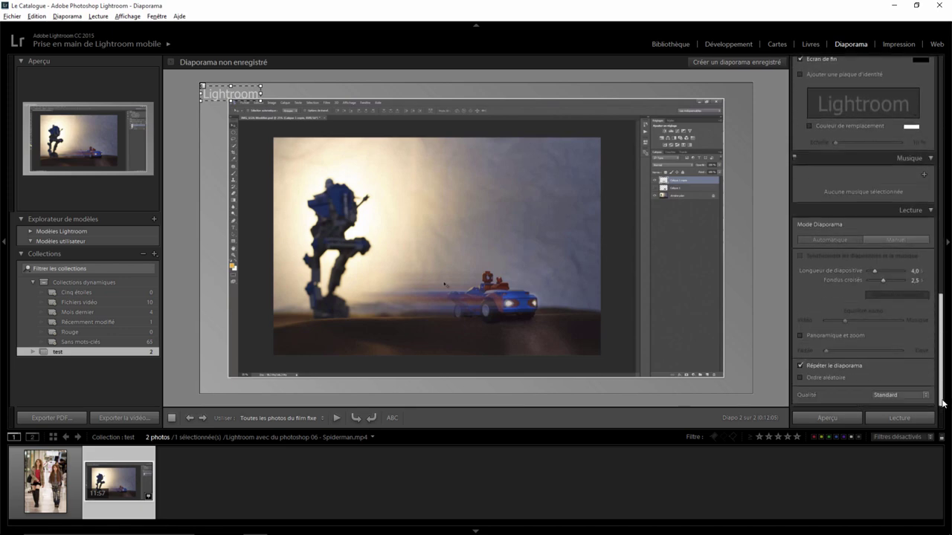
{"action": "left_click", "coordinate": [887, 419]}
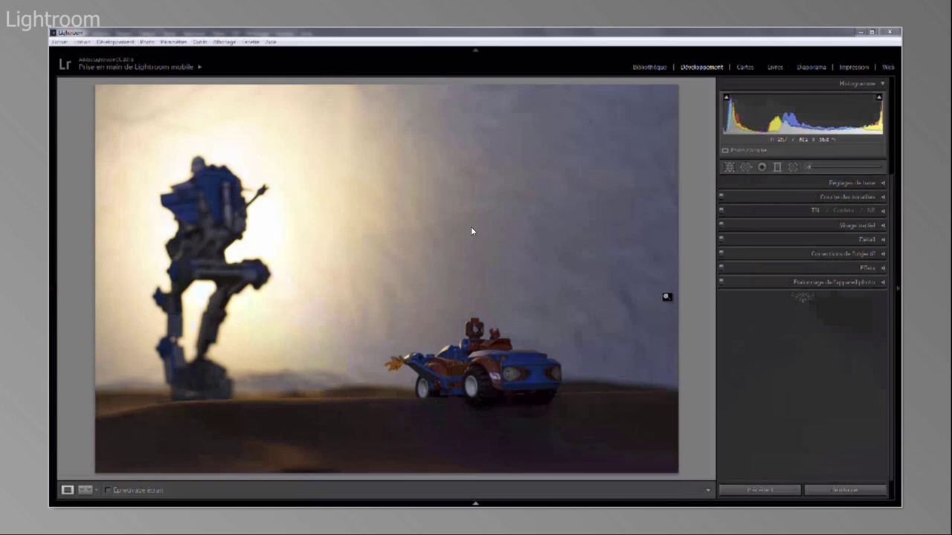
{"action": "key", "text": "Escape"}
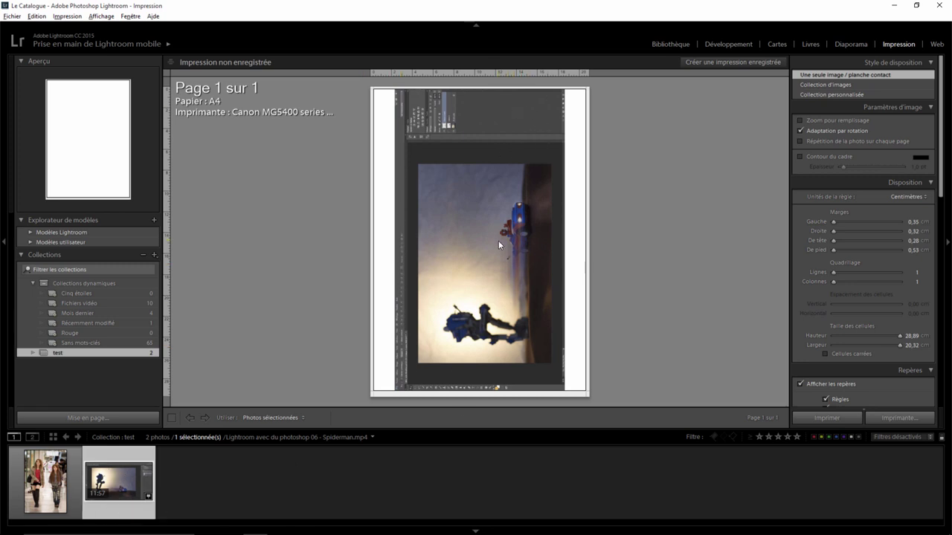
Switch to the Web module to build a gallery from the test collection
{"action": "left_click", "coordinate": [935, 44]}
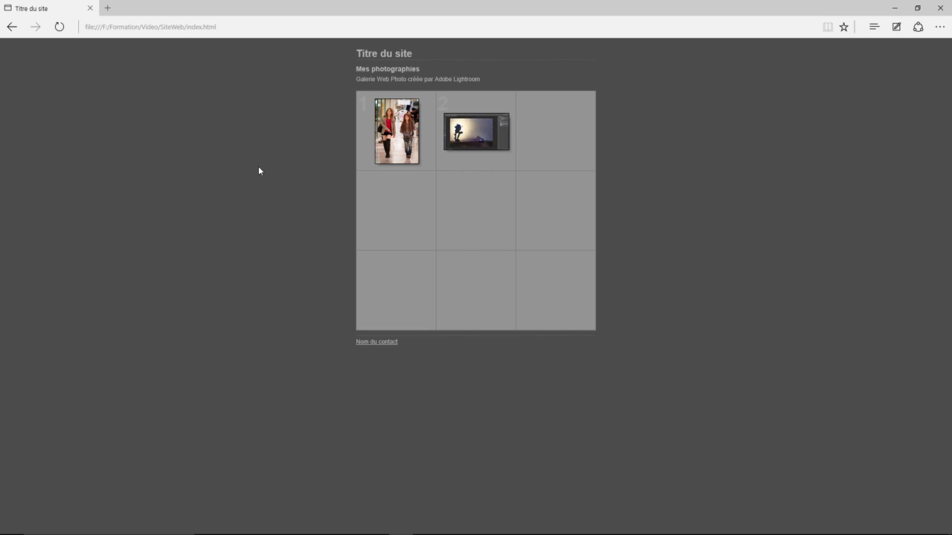
Browse the web gallery: open the first photo, go to the next, and reopen the Spiderman page
{"action": "left_click", "coordinate": [387, 138]}
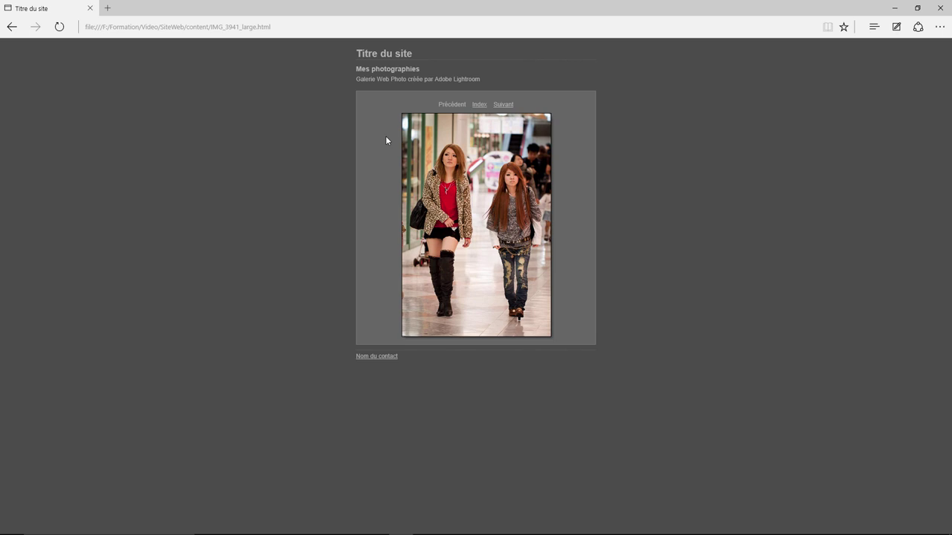
{"action": "left_click", "coordinate": [506, 105]}
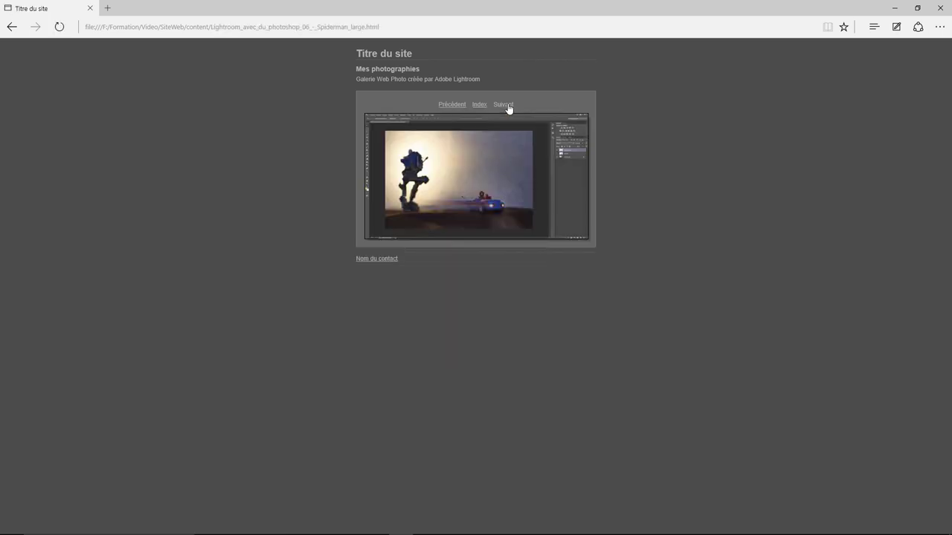
{"action": "left_click", "coordinate": [480, 191]}
{"action": "left_click", "coordinate": [472, 145]}
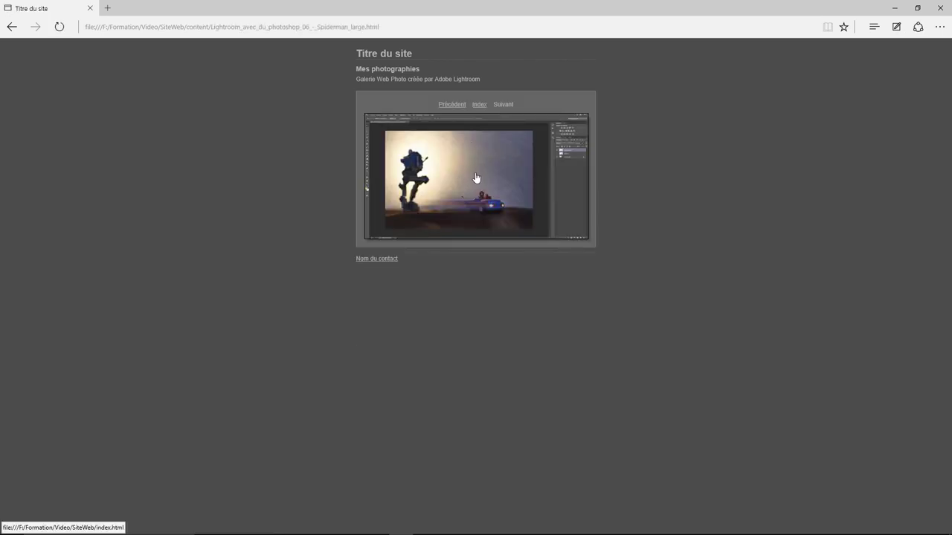
{"action": "left_click", "coordinate": [475, 176]}
{"action": "left_click", "coordinate": [482, 131]}
{"action": "left_click", "coordinate": [479, 179]}
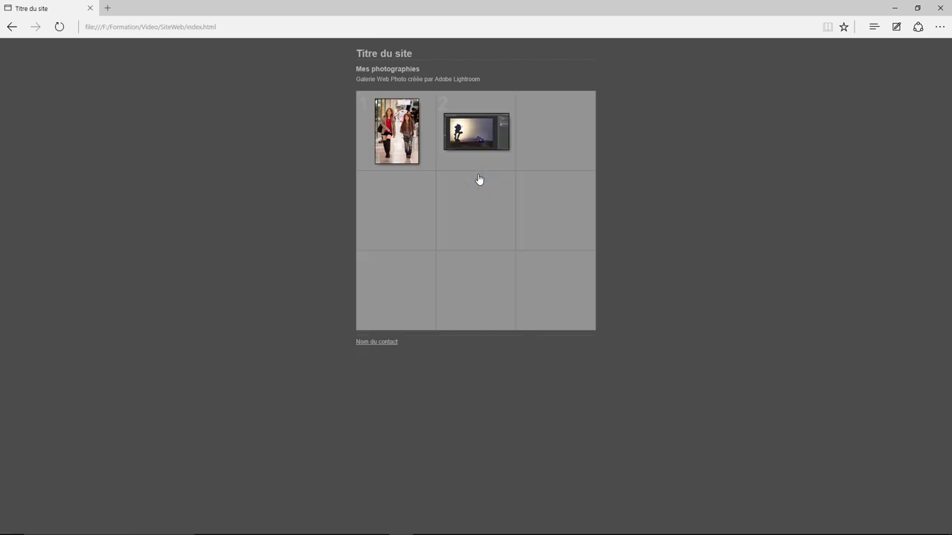
{"action": "left_click", "coordinate": [482, 145]}
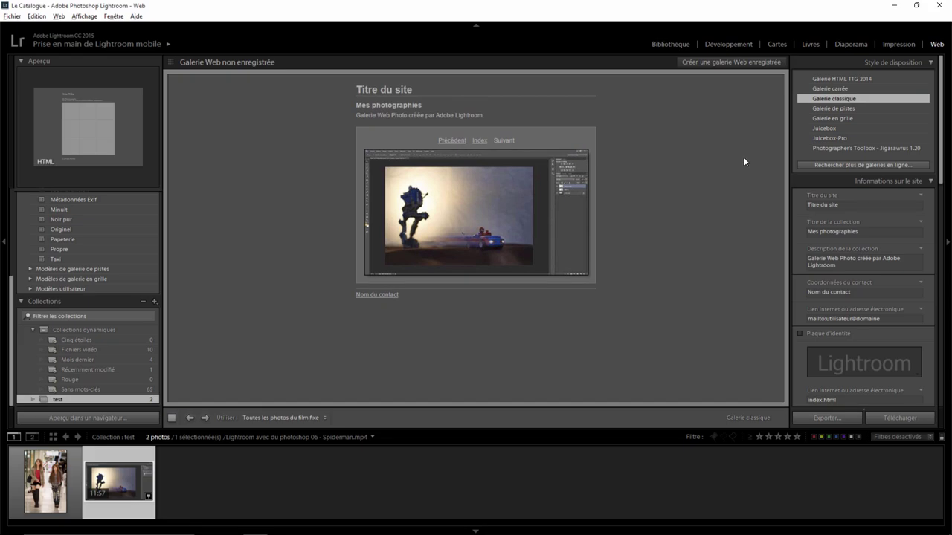
Return to the Library and scroll the Metadata panel down for the Spiderman video
{"action": "left_click", "coordinate": [678, 45]}
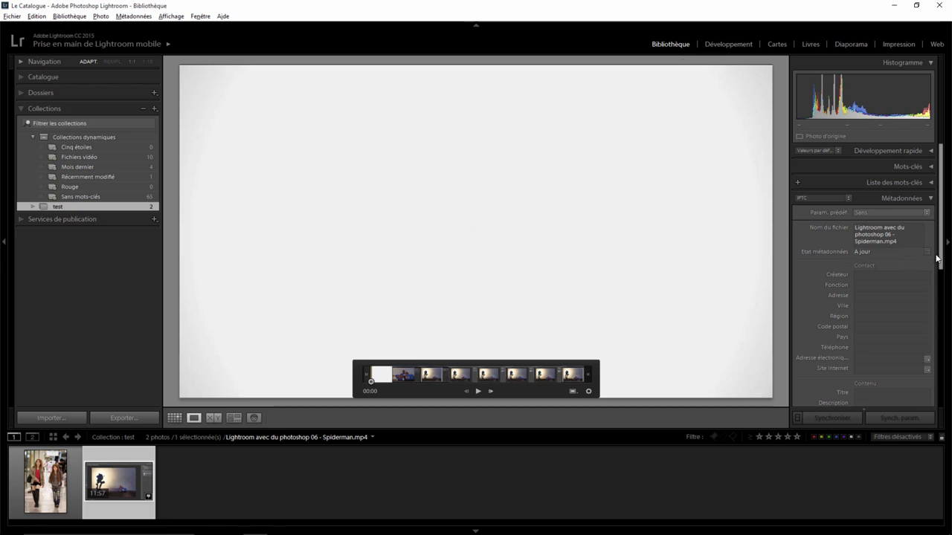
{"action": "left_click_drag", "start_coordinate": [941, 257], "coordinate": [941, 394]}
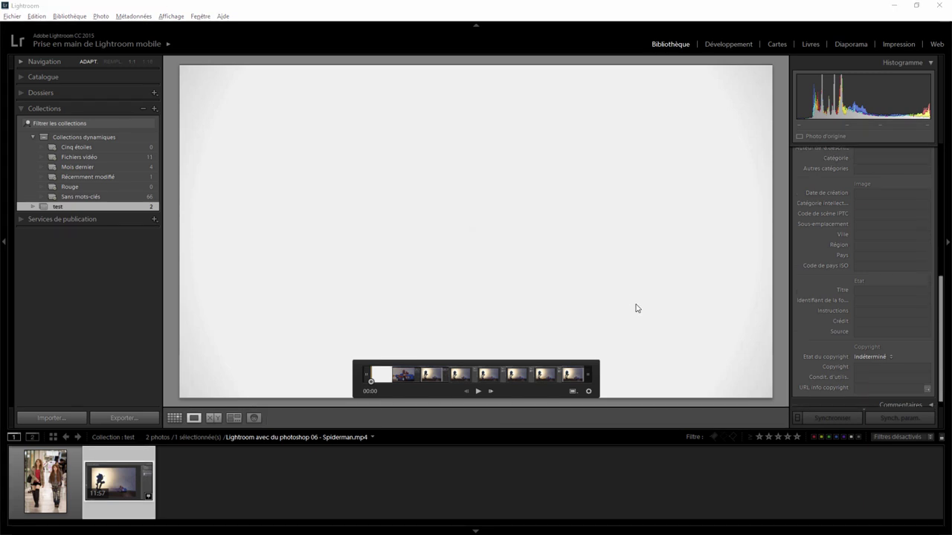
Create a virtual copy of the Spiderman video and set its Quick Develop treatment to Noir et blanc
{"action": "right_click", "coordinate": [484, 223]}
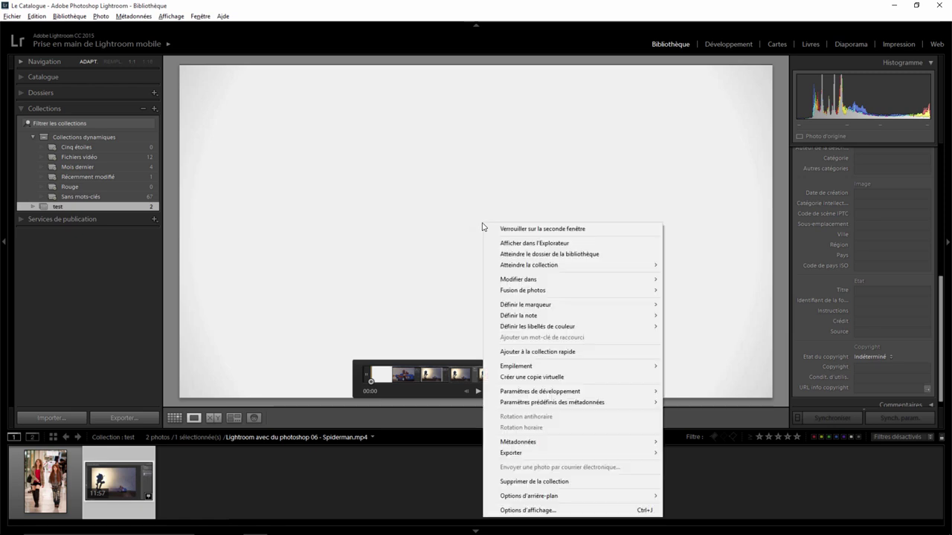
{"action": "left_click", "coordinate": [537, 376]}
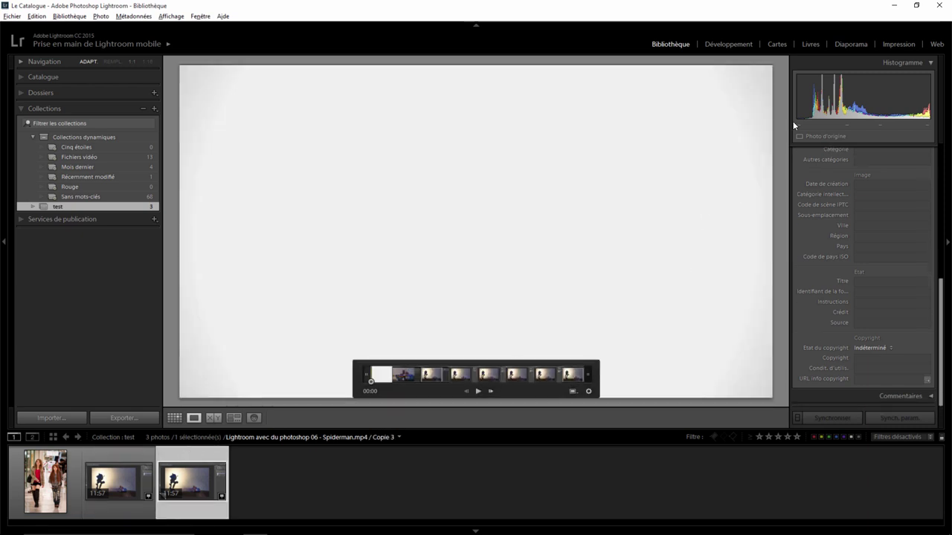
{"action": "left_click_drag", "start_coordinate": [942, 286], "coordinate": [948, 130]}
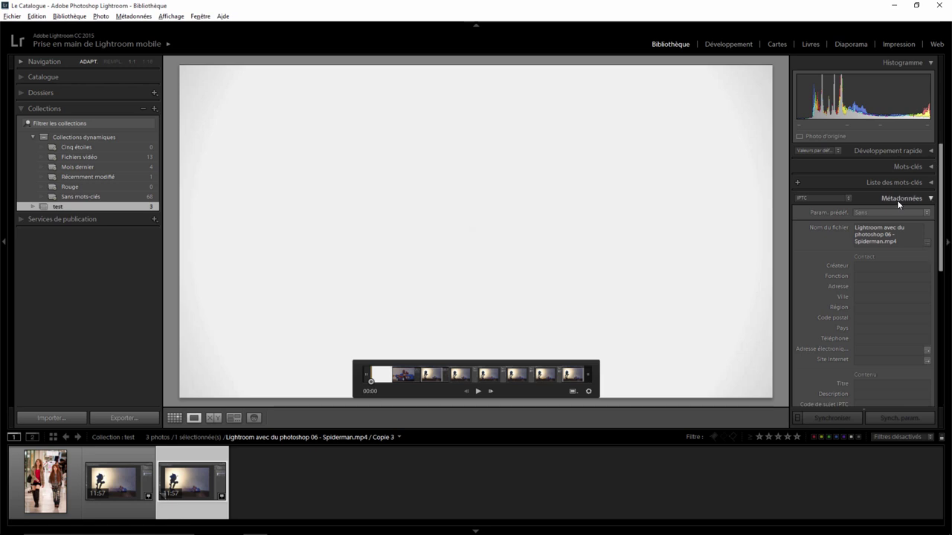
{"action": "left_click", "coordinate": [932, 152]}
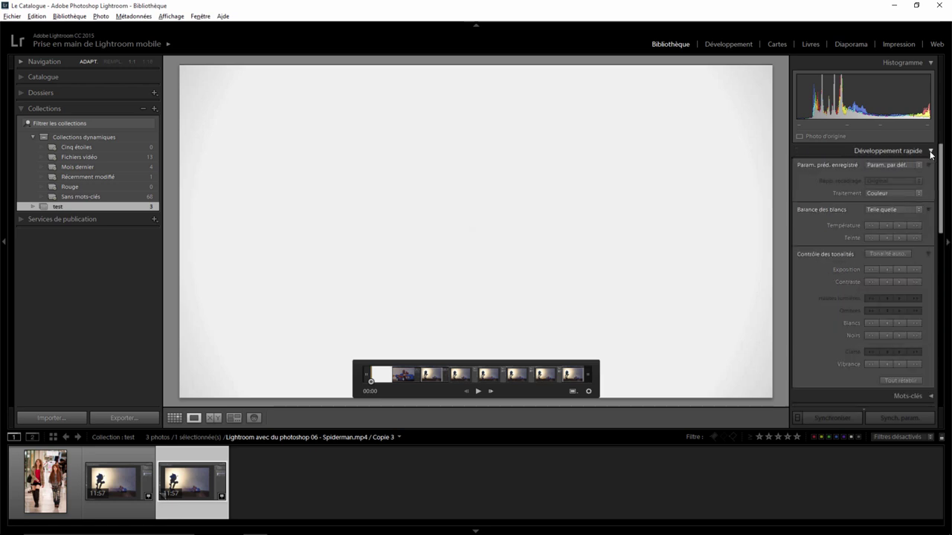
{"action": "left_click", "coordinate": [892, 192]}
{"action": "left_click", "coordinate": [877, 216]}
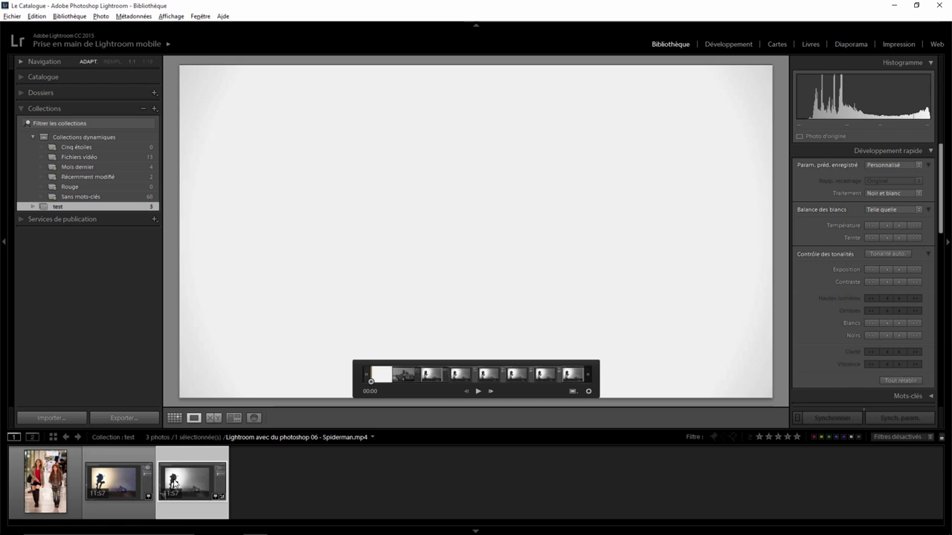
Compare the black-and-white copy with the colour original at the 06:16 frame
{"action": "left_click_drag", "start_coordinate": [378, 382], "coordinate": [490, 382]}
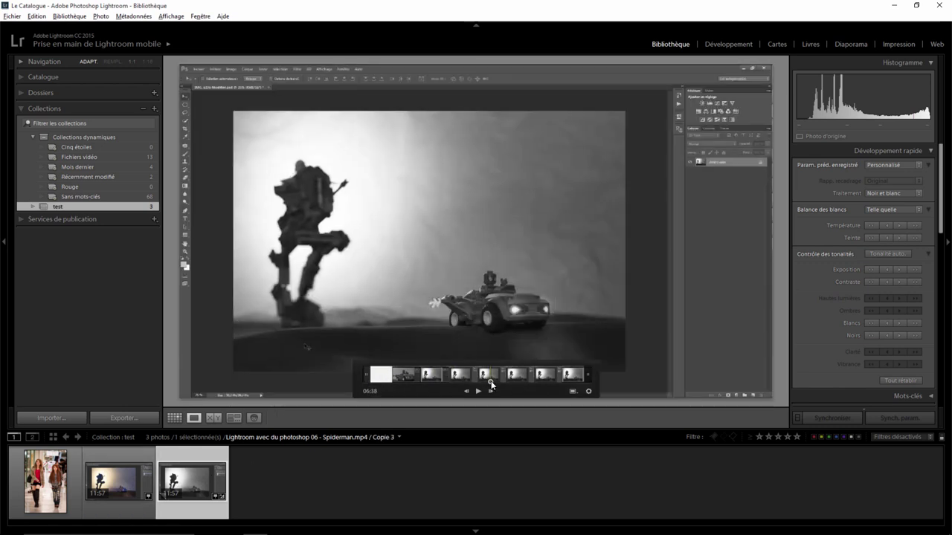
{"action": "left_click", "coordinate": [108, 446]}
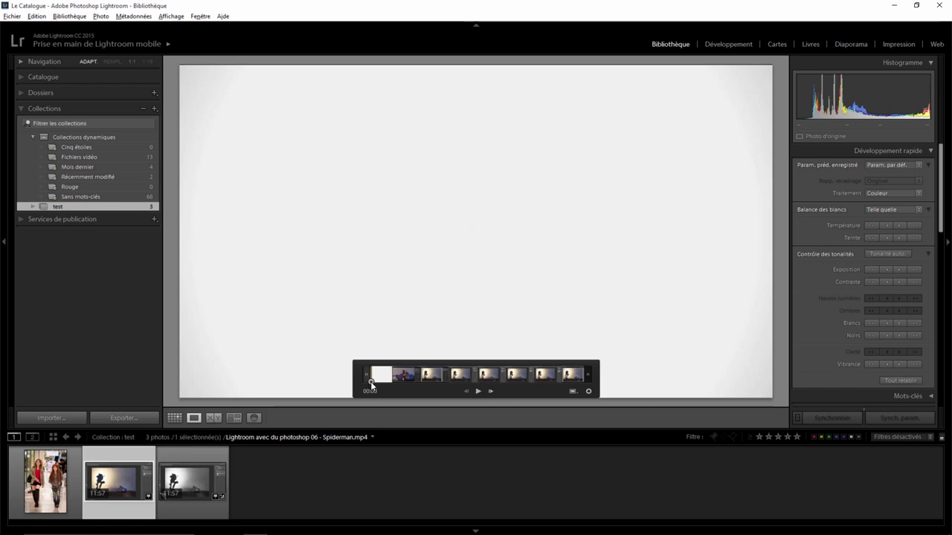
{"action": "left_click_drag", "start_coordinate": [371, 384], "coordinate": [482, 382]}
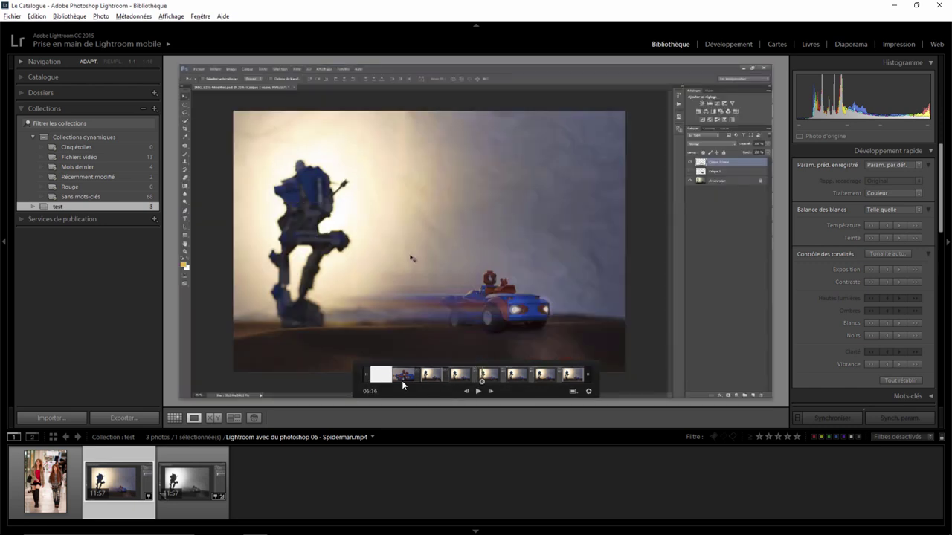
Open the Exporter un fichier dialog for the video, exporting to E:\Temp in a Test Export subfolder
{"action": "right_click", "coordinate": [210, 451]}
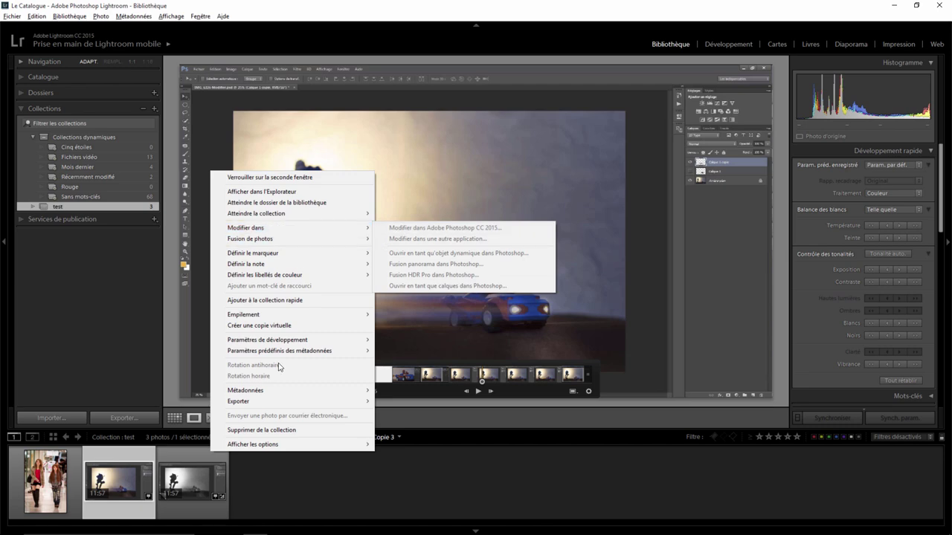
{"action": "mouse_move", "coordinate": [246, 402]}
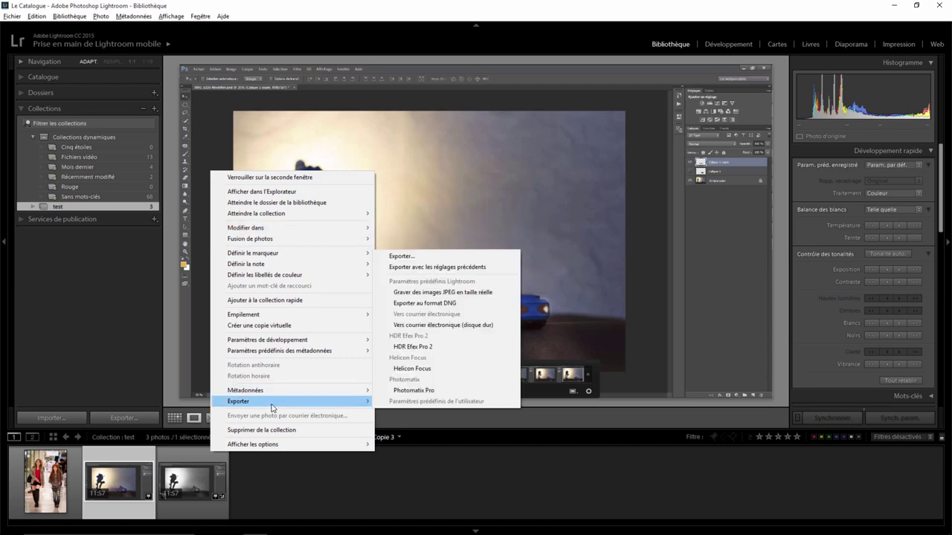
{"action": "left_click", "coordinate": [413, 257]}
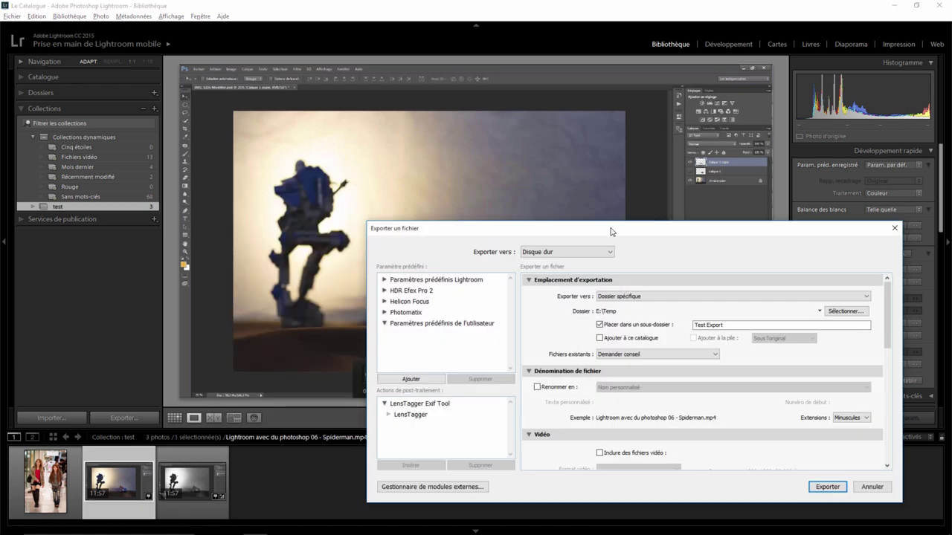
{"action": "left_click_drag", "start_coordinate": [611, 230], "coordinate": [449, 116]}
{"action": "left_click", "coordinate": [550, 207]}
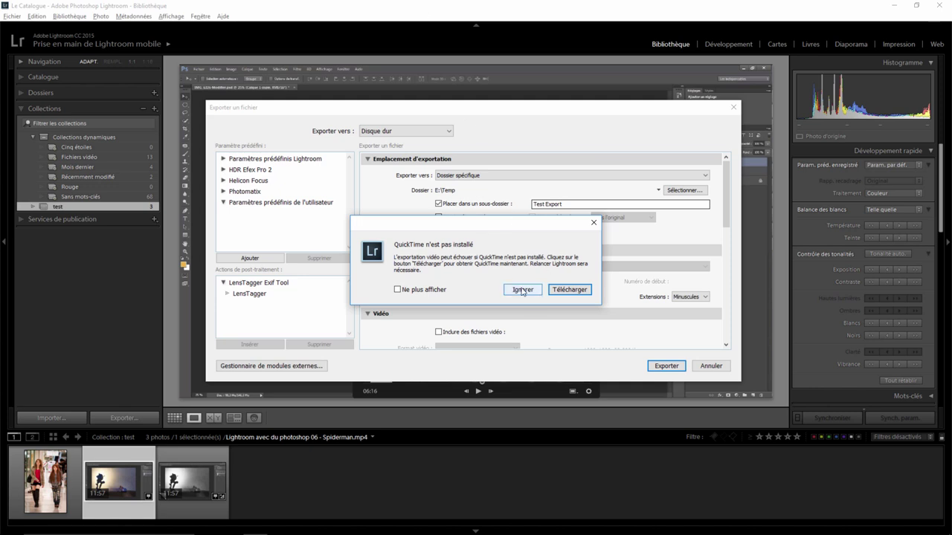
Dismiss the QuickTime warning, include video files, and keep H.264 as the video format
{"action": "left_click", "coordinate": [522, 289]}
{"action": "left_click_drag", "start_coordinate": [725, 225], "coordinate": [723, 258]}
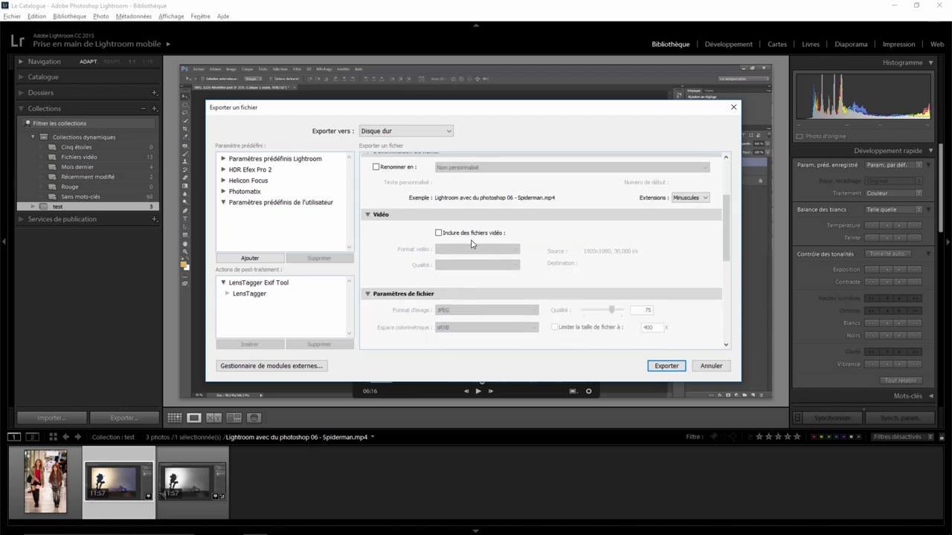
{"action": "left_click", "coordinate": [461, 233]}
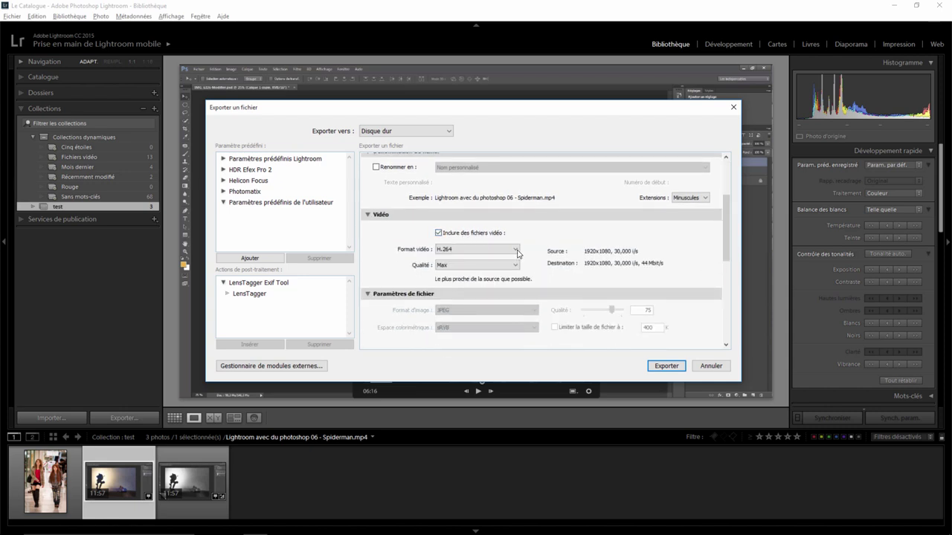
{"action": "left_click", "coordinate": [517, 252]}
{"action": "left_click", "coordinate": [518, 253]}
{"action": "left_click", "coordinate": [516, 252]}
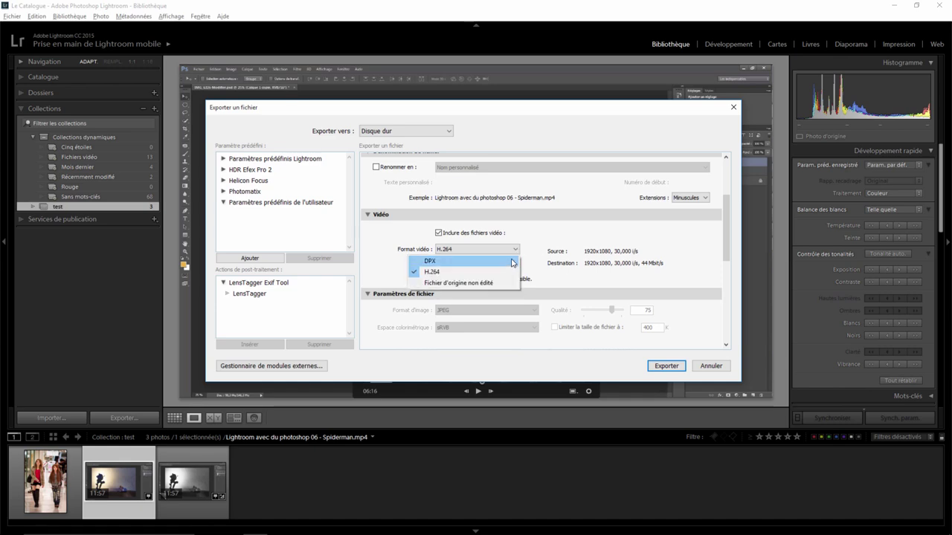
Keep Max as the video quality and export the Spiderman video
{"action": "left_click", "coordinate": [539, 239]}
{"action": "left_click", "coordinate": [513, 266]}
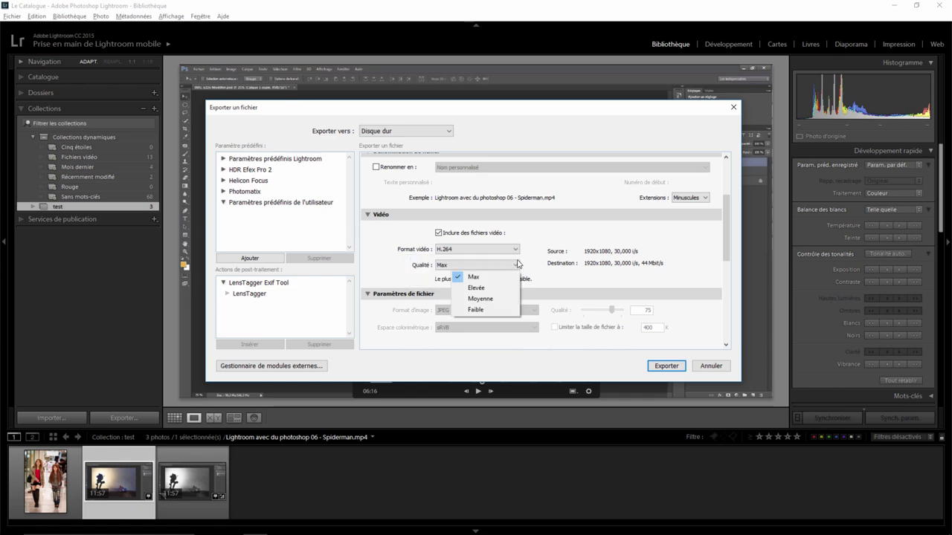
{"action": "left_click", "coordinate": [548, 237]}
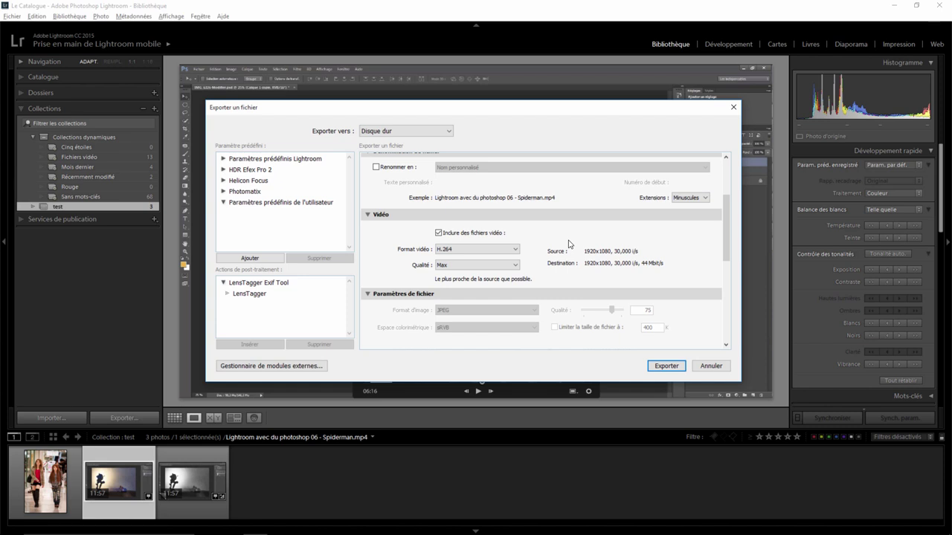
{"action": "left_click_drag", "start_coordinate": [726, 258], "coordinate": [726, 295]}
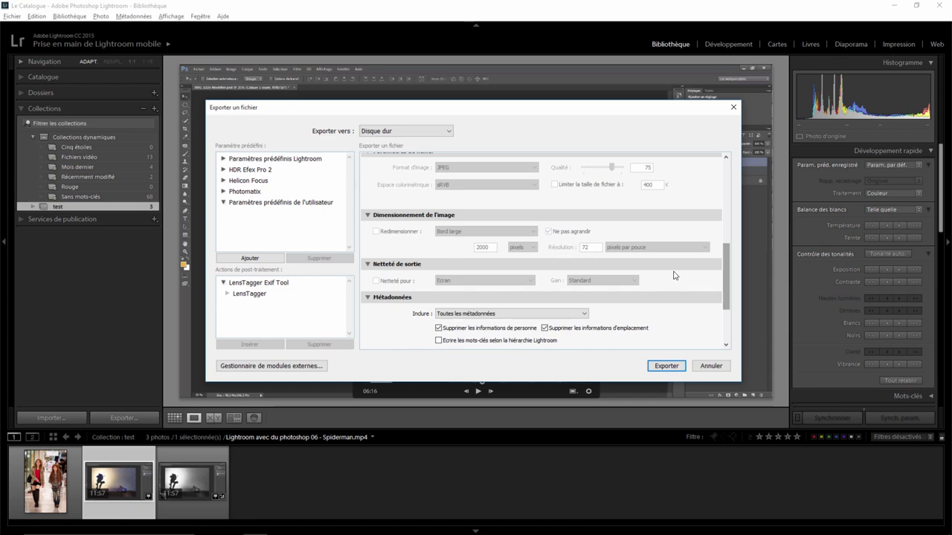
{"action": "mouse_move", "coordinate": [723, 268]}
{"action": "left_mouse_down"}
{"action": "mouse_move", "coordinate": [727, 298]}
{"action": "mouse_move", "coordinate": [723, 185]}
{"action": "left_mouse_up"}
{"action": "left_click", "coordinate": [710, 365]}
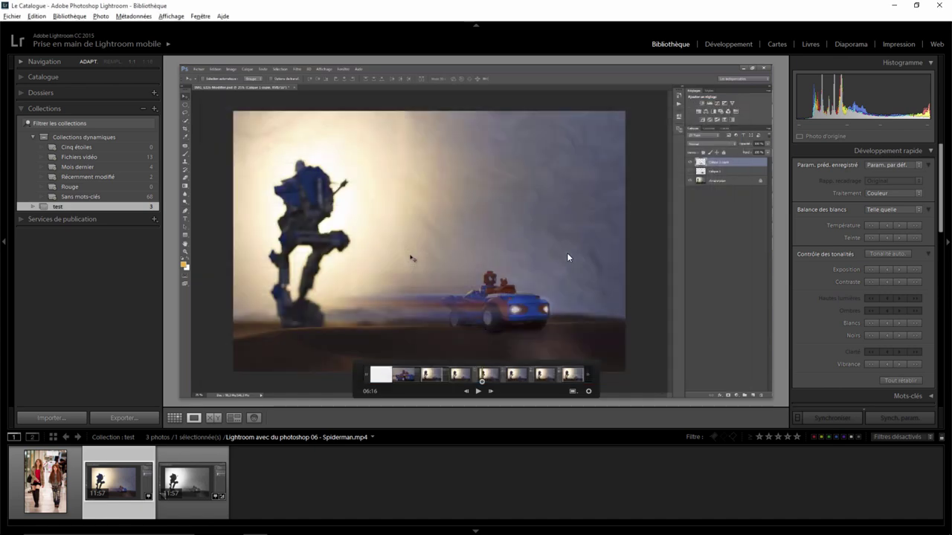